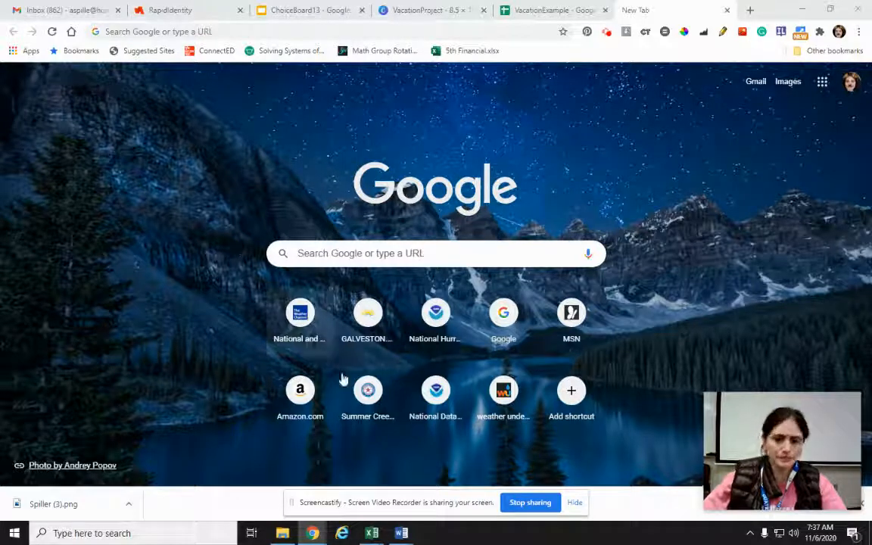
Go to Google Sites from the browser's new tab page and create a blank site.
left_click_drag(795, 468, 775, 434)
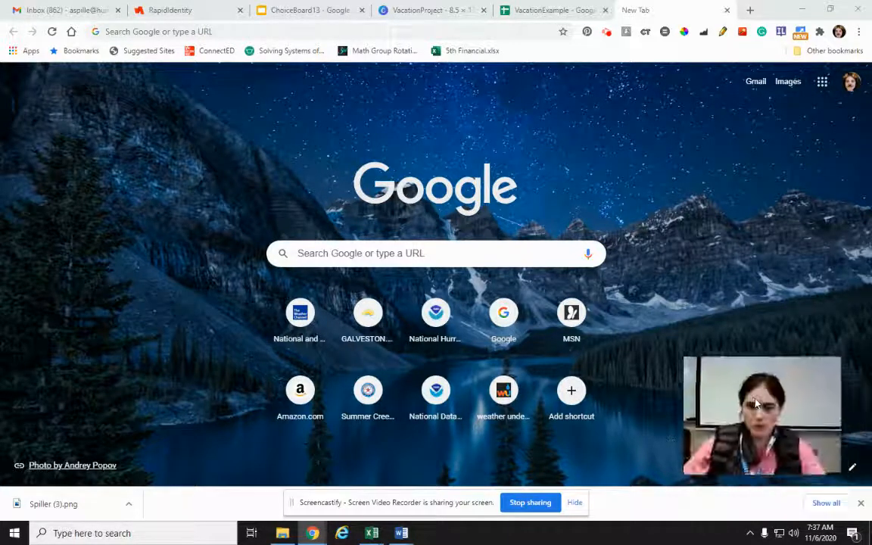
left_click(861, 503)
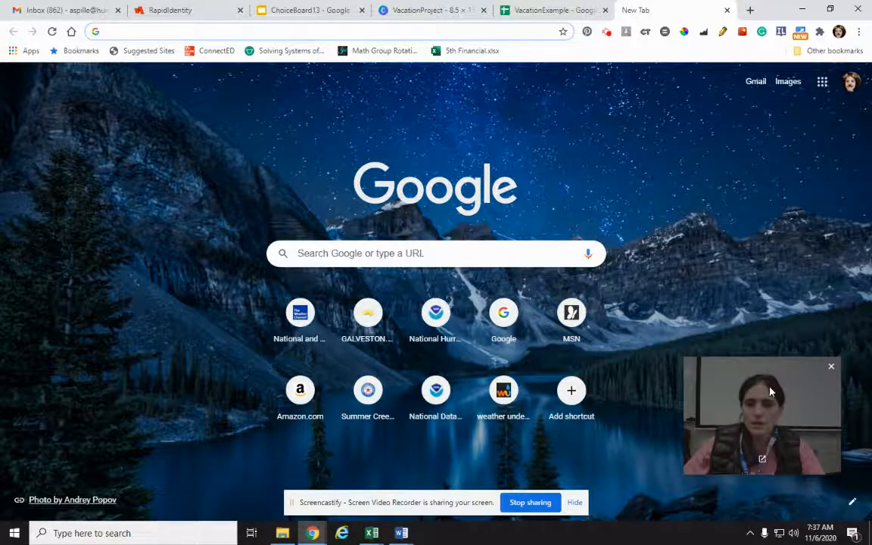
left_click(822, 83)
left_click_drag(762, 405, 167, 395)
left_click(828, 86)
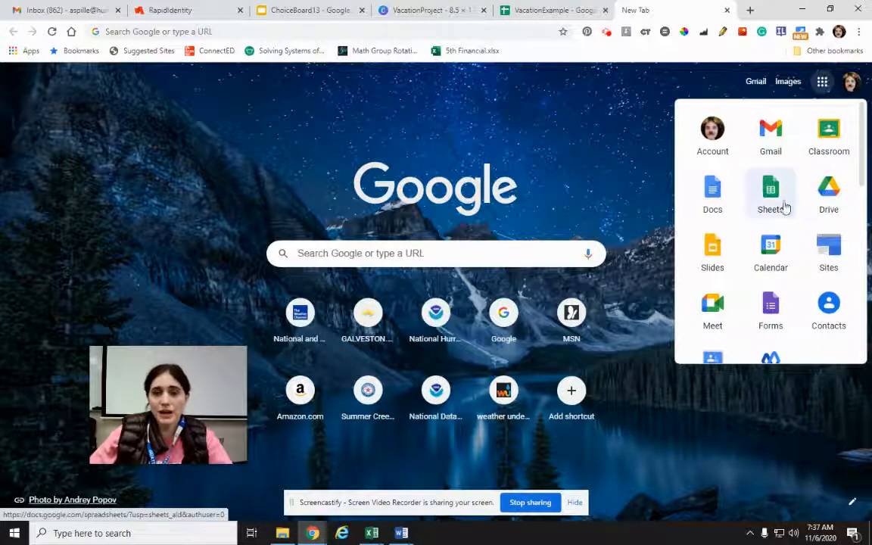
left_click(838, 269)
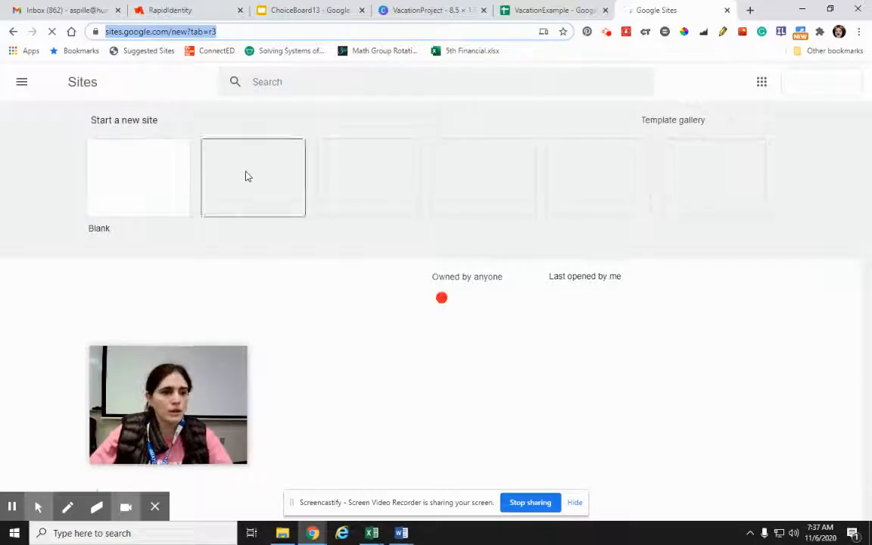
left_click(136, 191)
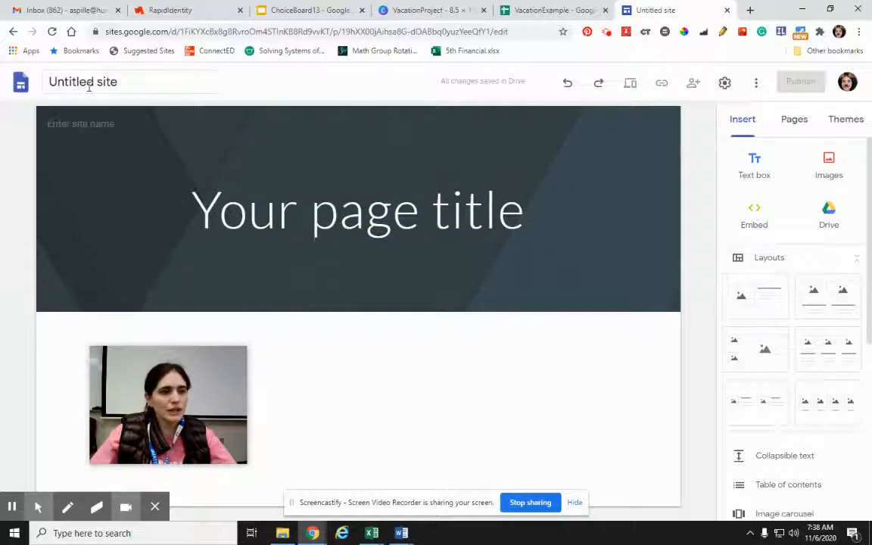
Name the untitled site file AQR Vacation and use the same text as the site name in the header.
left_click(113, 90)
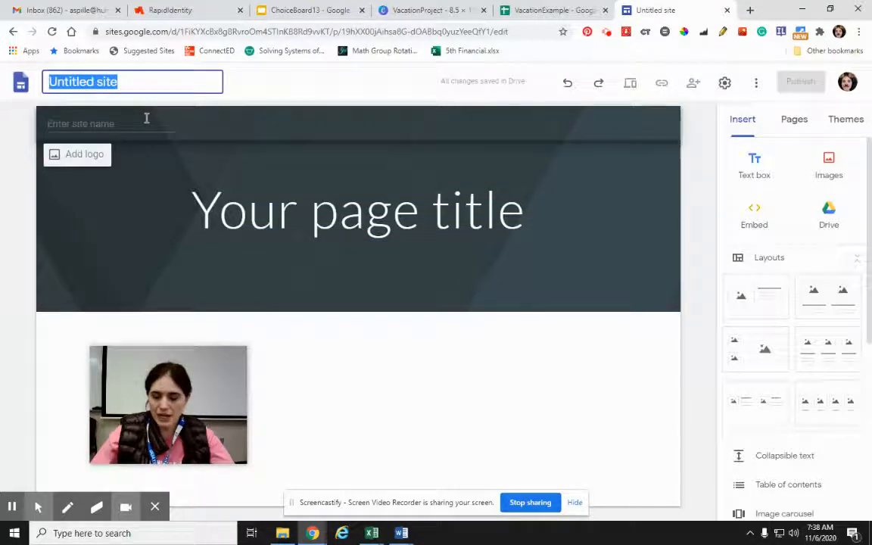
type("Spiller")
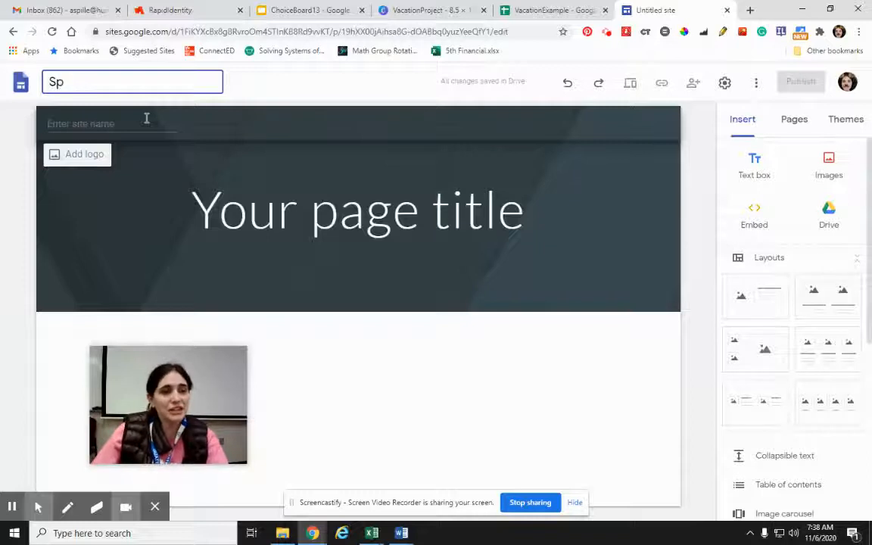
key("BackSpace")
type("AQR Vacation")
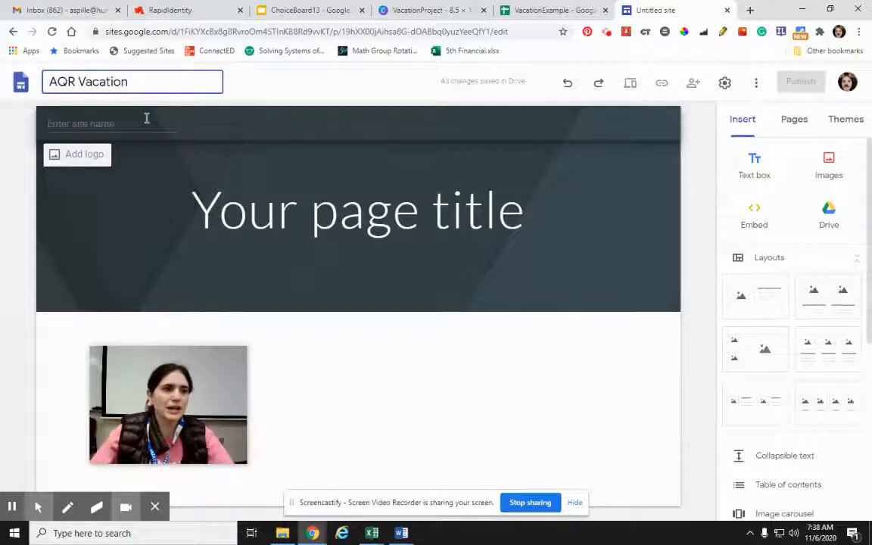
left_click(137, 126)
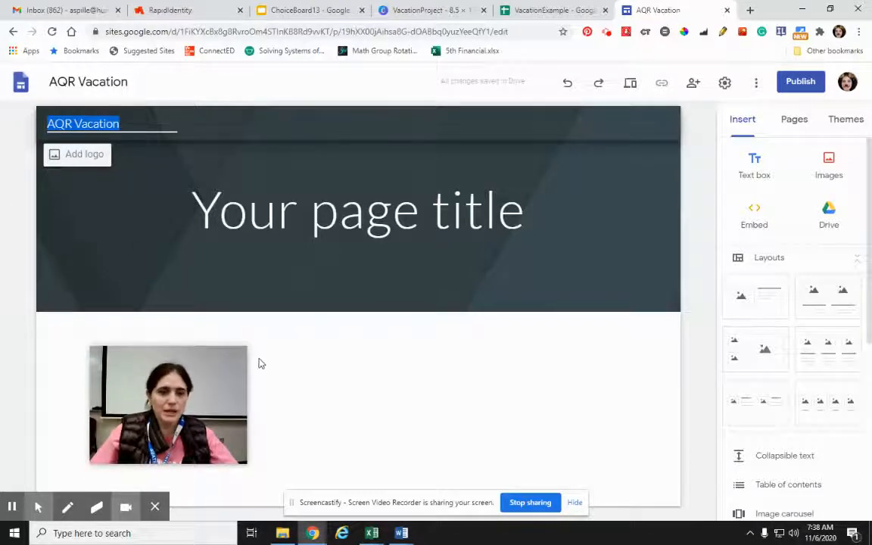
left_click_drag(218, 385, 409, 399)
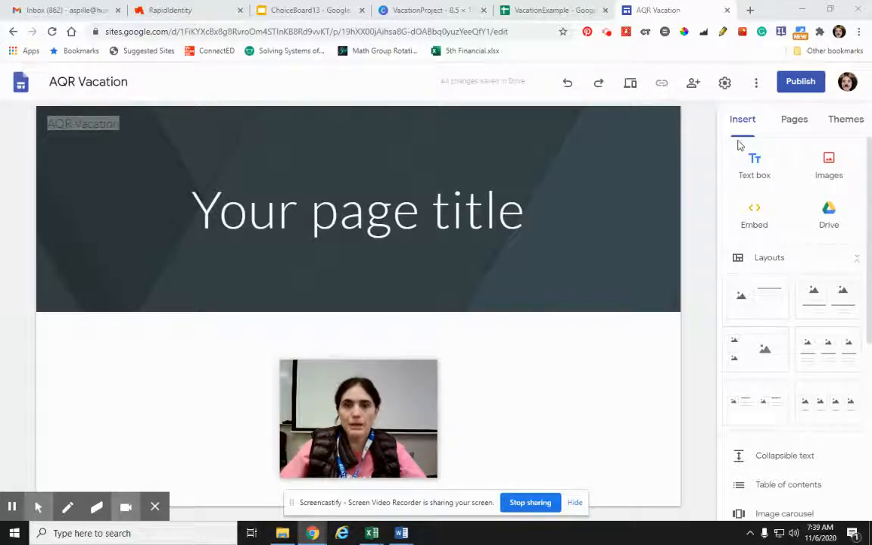
Add a new page named Flights and test the Home and Flights links in the site navigation.
left_click(807, 126)
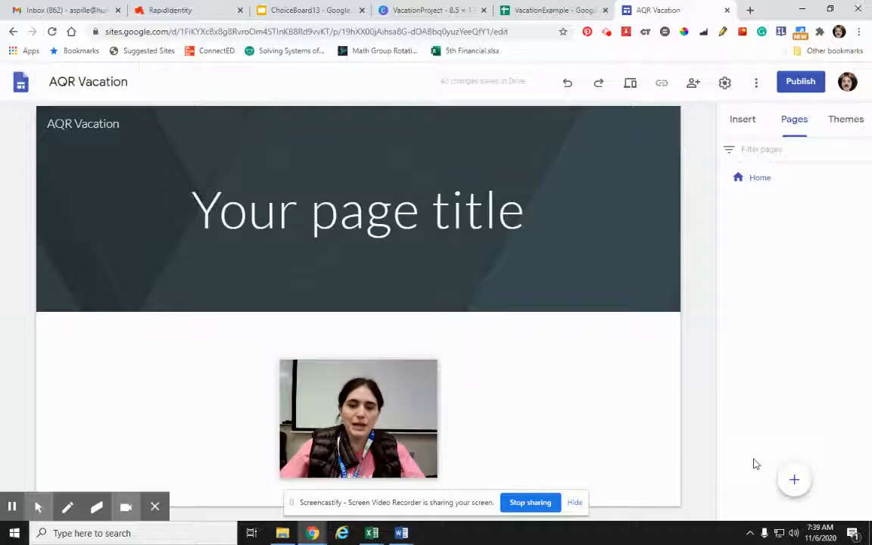
left_click(797, 482)
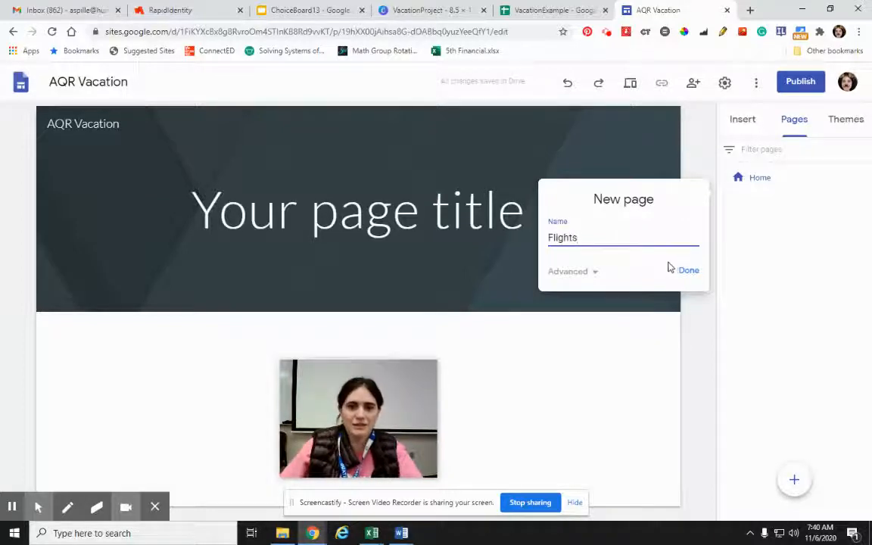
left_click(702, 274)
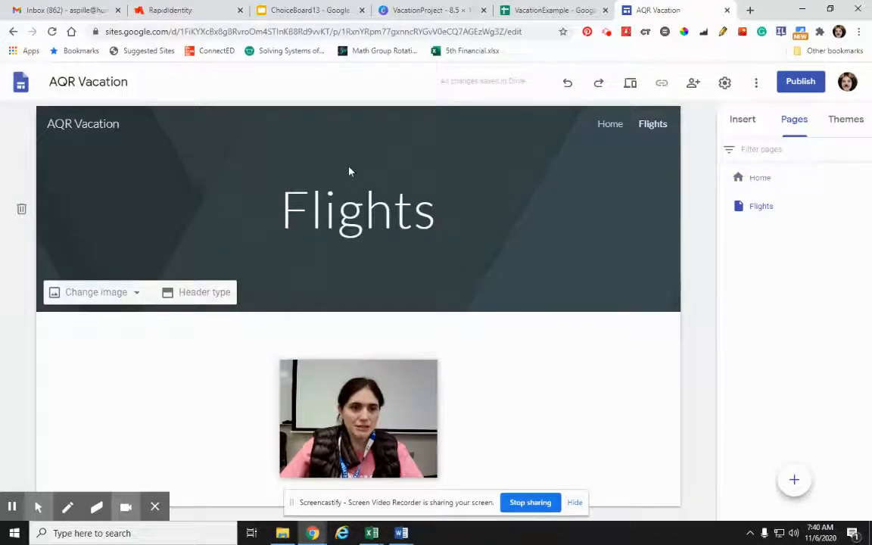
left_click(613, 127)
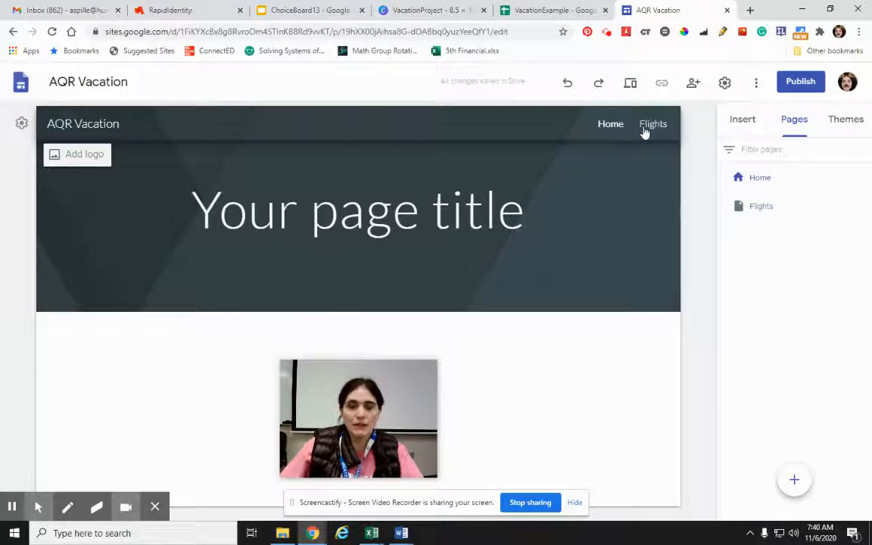
left_click(644, 131)
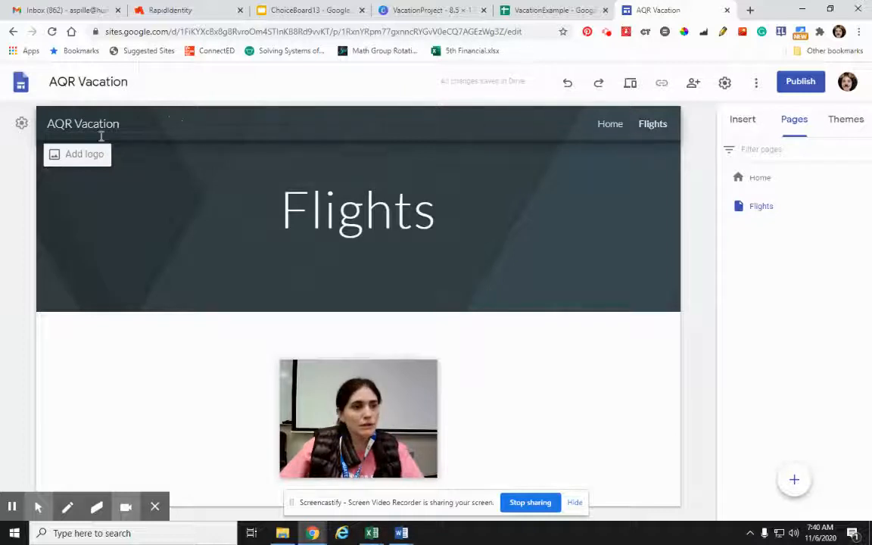
Set the site's navigation mode to Side and check the page links in the resulting side menu.
left_click(22, 125)
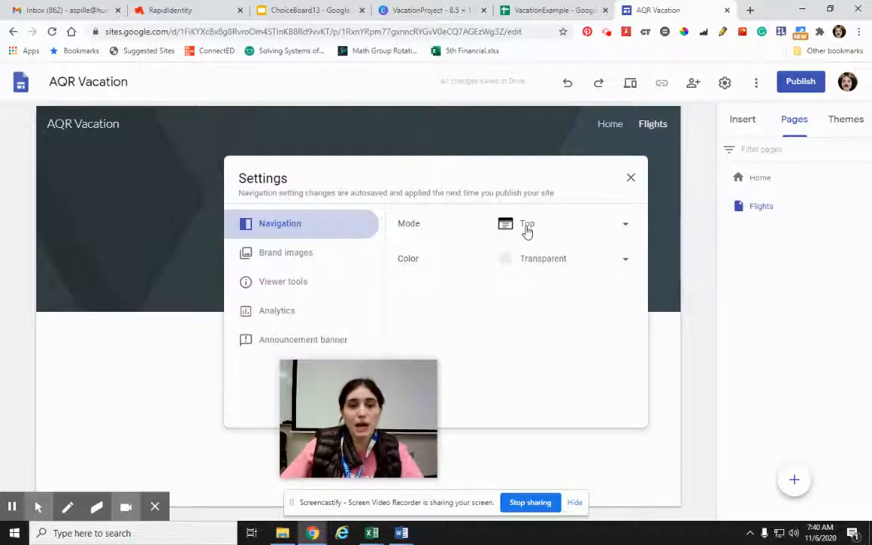
left_click(626, 225)
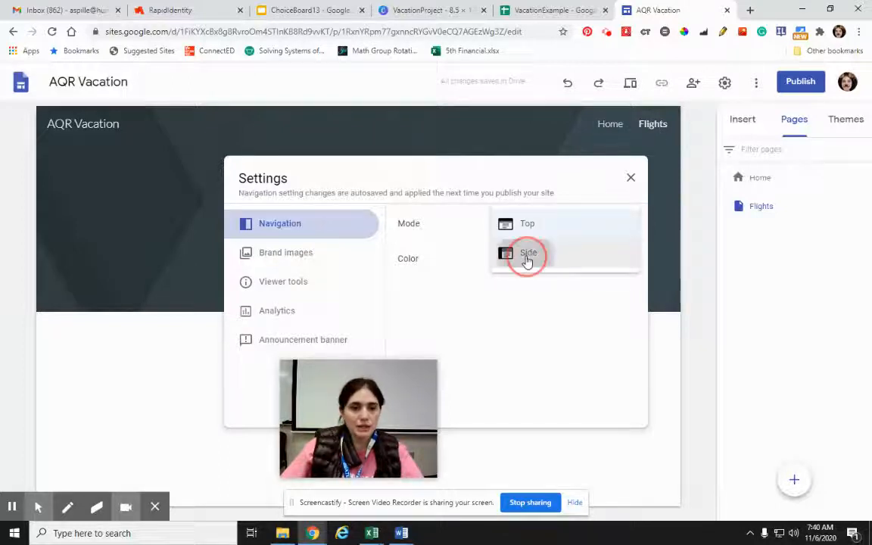
left_click(525, 258)
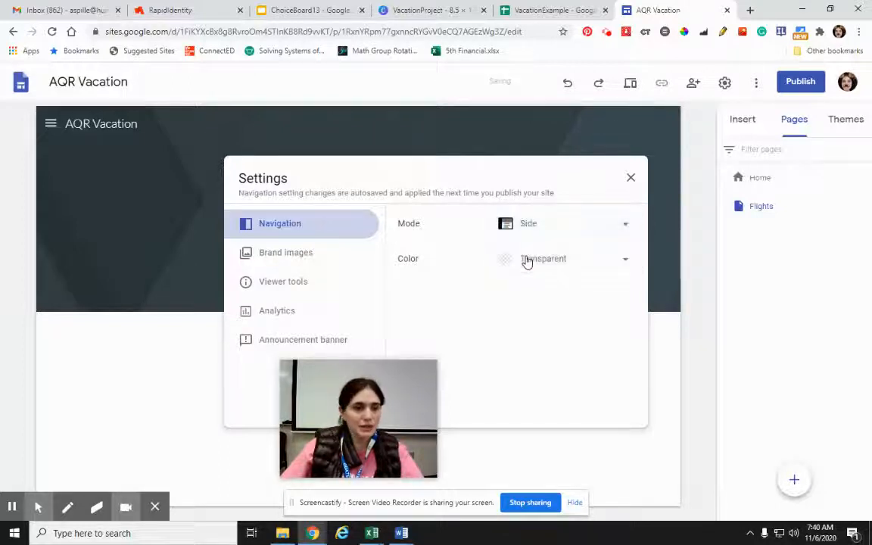
left_click(52, 127)
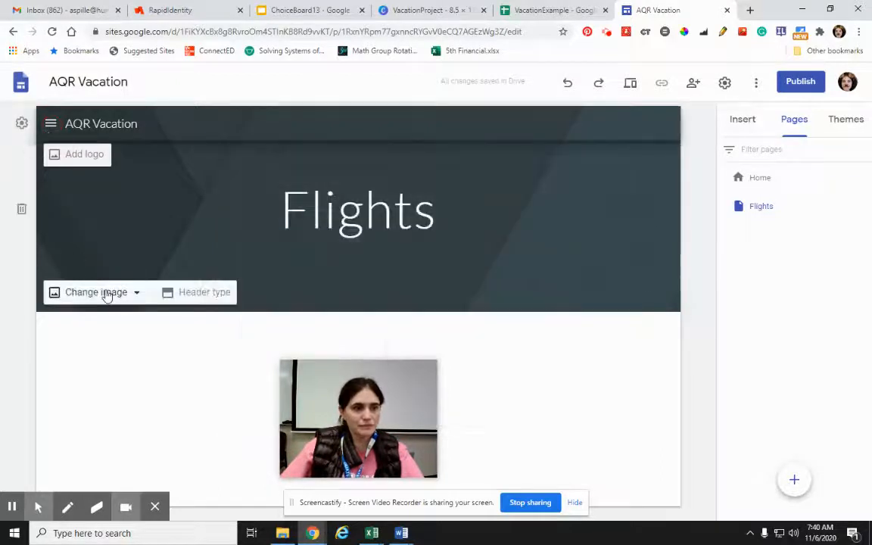
left_click(51, 126)
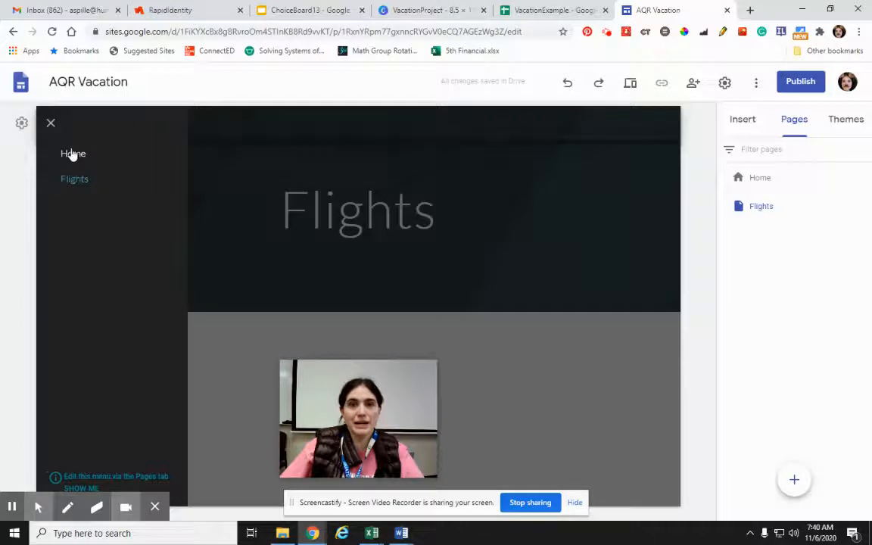
left_click(52, 125)
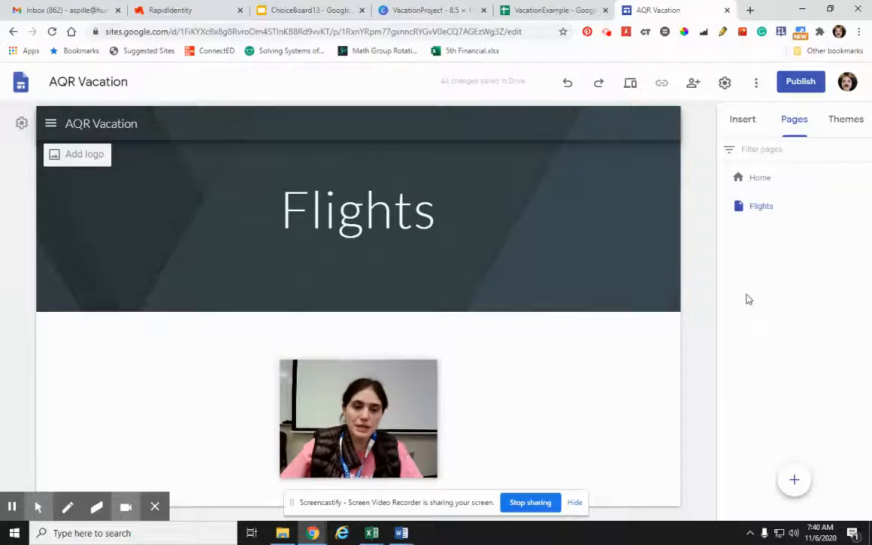
View the available site themes and check the page list in the Home page's side navigation menu.
left_click(848, 123)
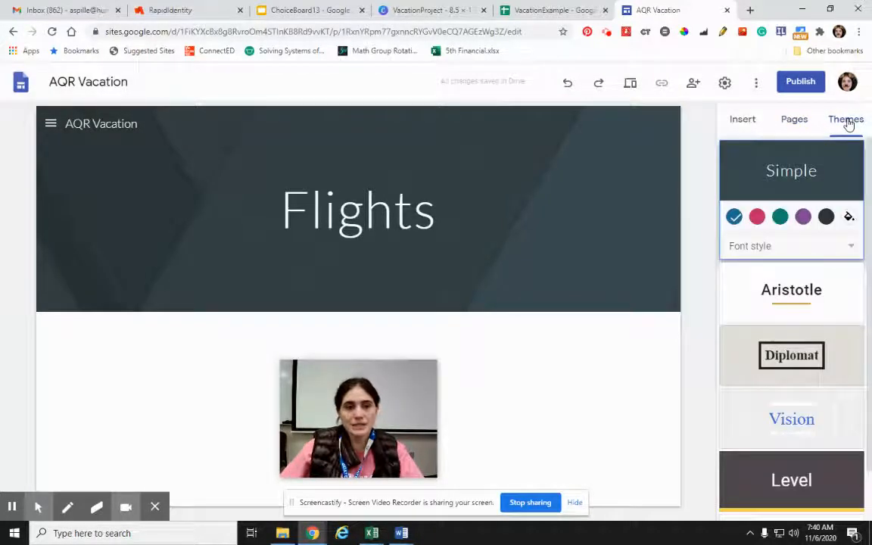
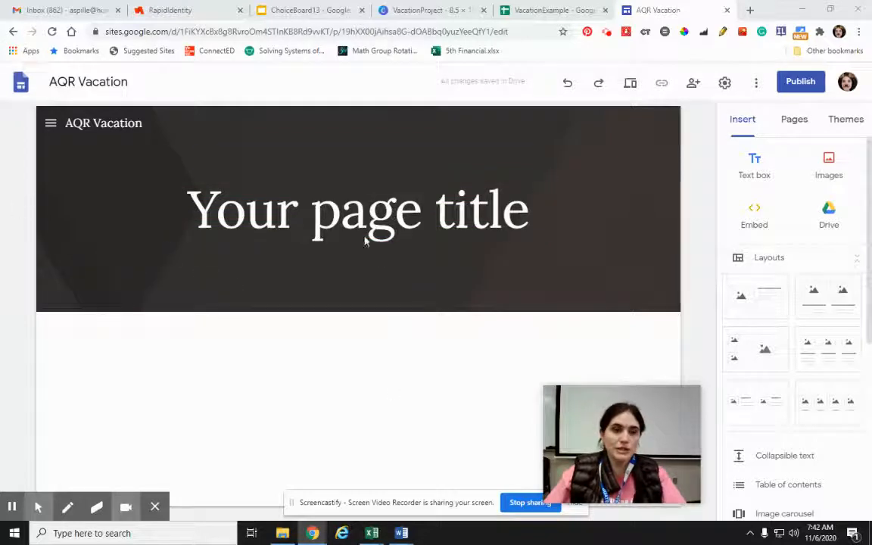
left_click(52, 125)
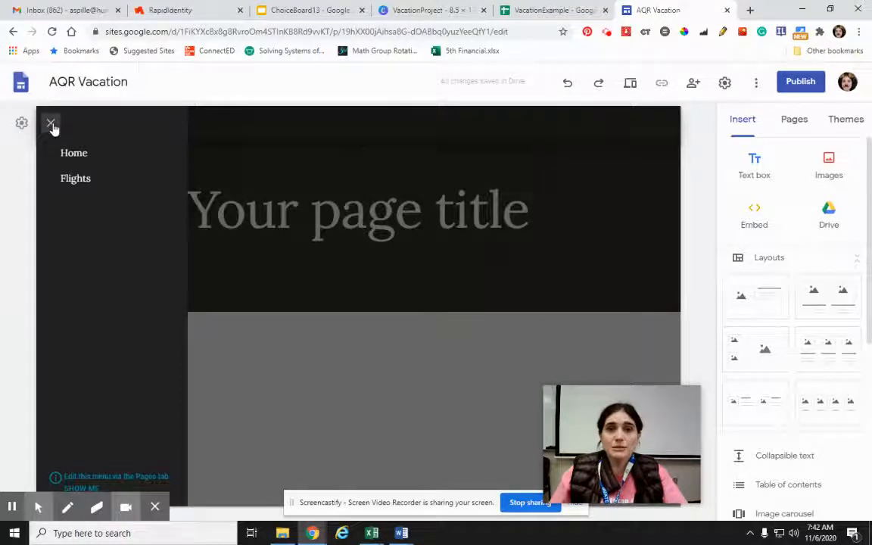
left_click(52, 126)
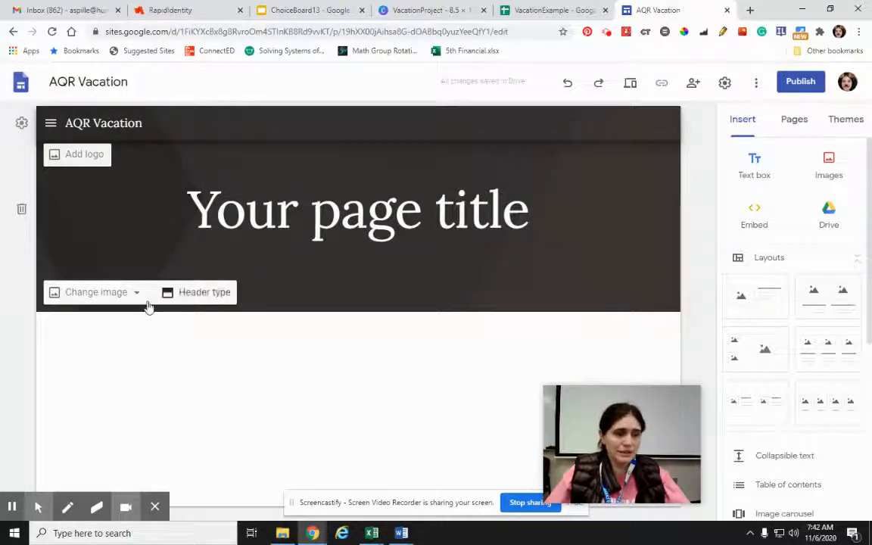
Replace the Home page header image with the blue mountain and water landscape from an image search for norway.
left_click(101, 296)
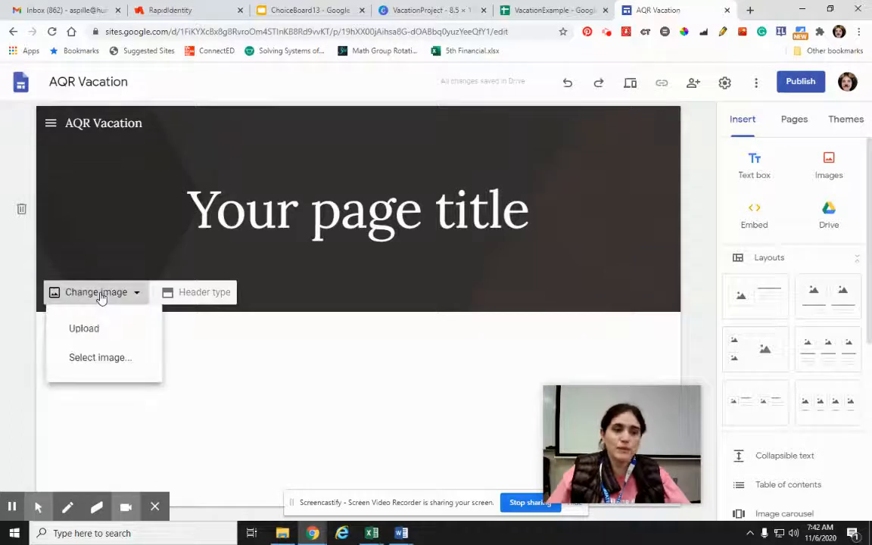
left_click(99, 363)
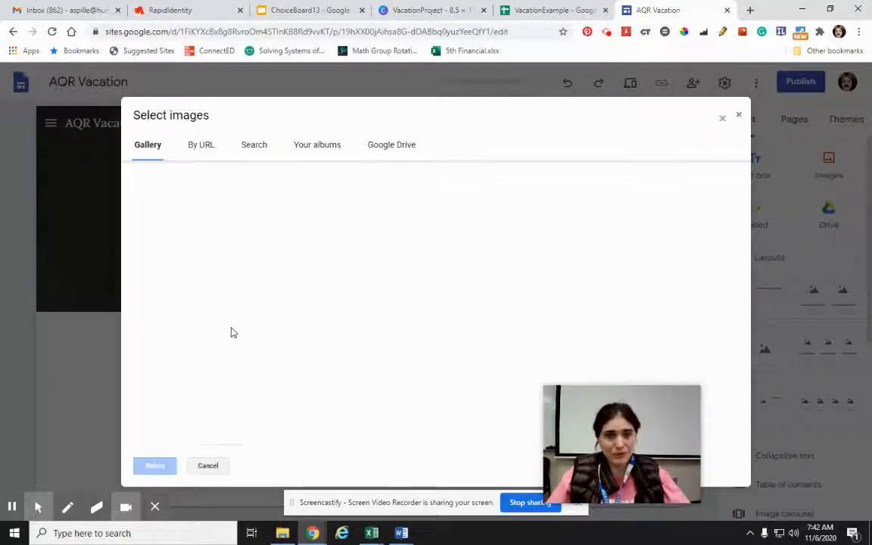
left_click(255, 151)
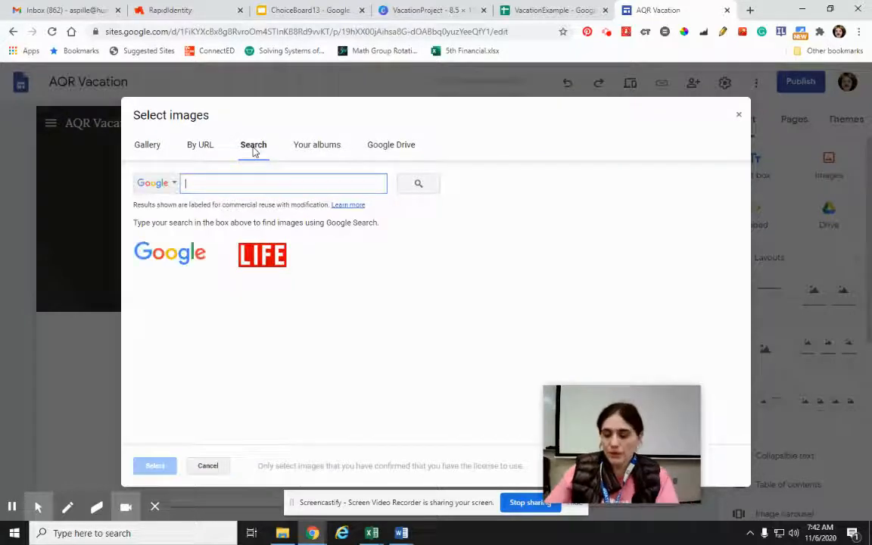
type("norway")
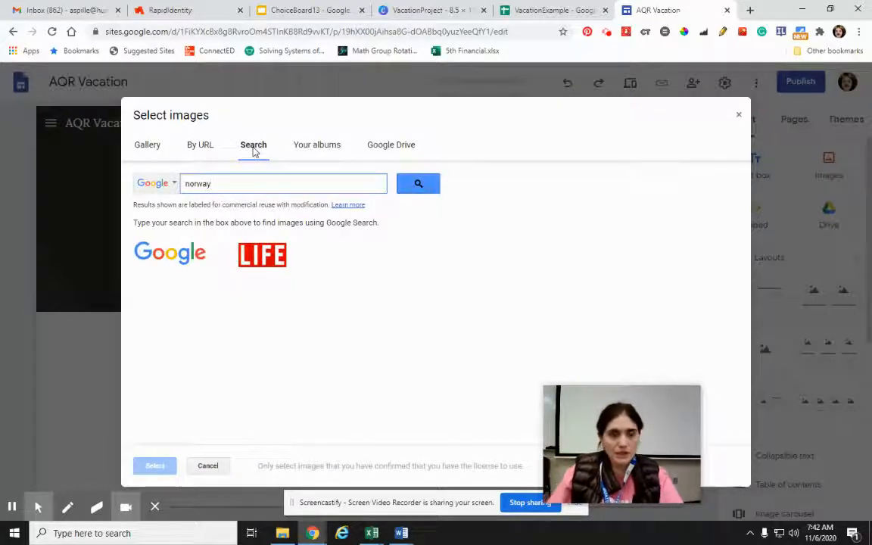
key("Return")
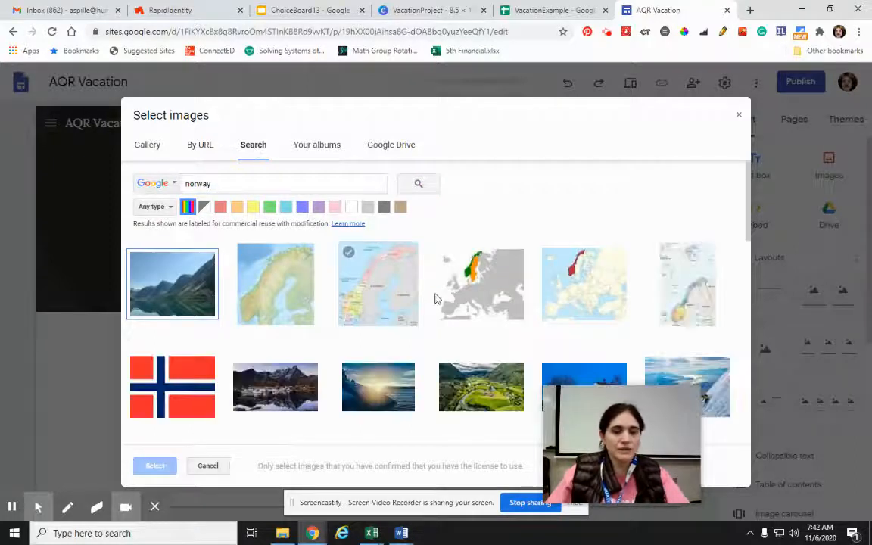
scroll(384, 278, "down", 3)
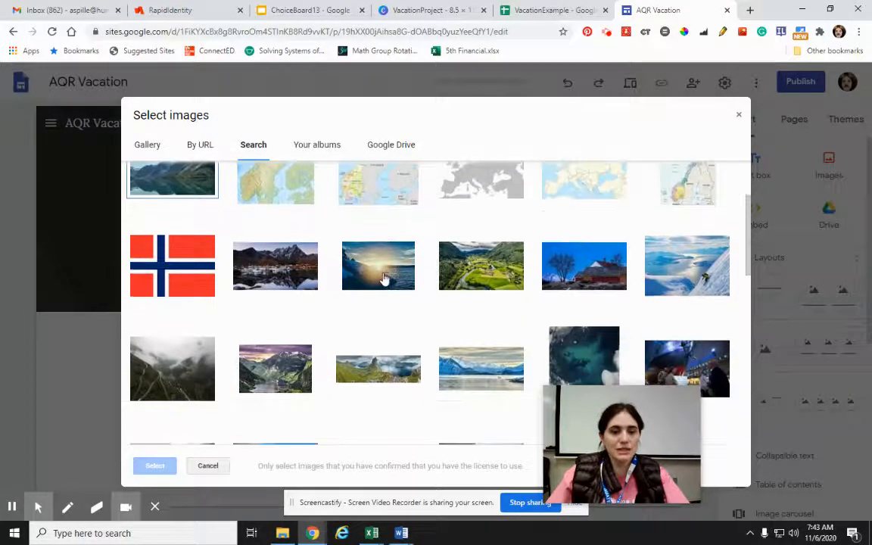
scroll(384, 279, "down", 1)
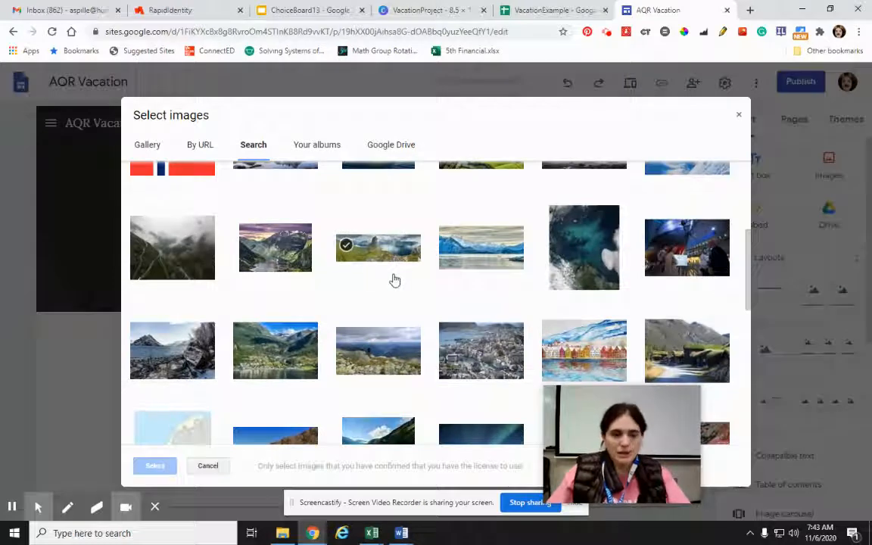
scroll(393, 280, "down", 1)
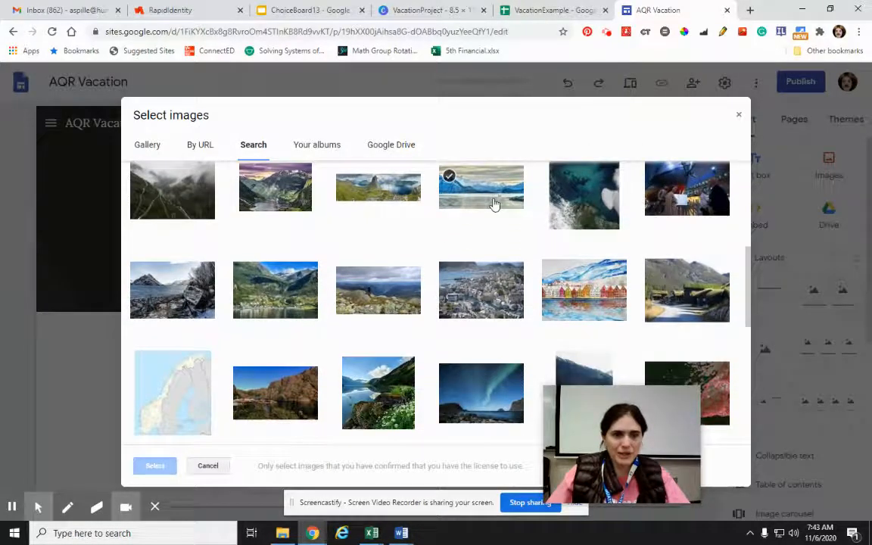
left_click(493, 204)
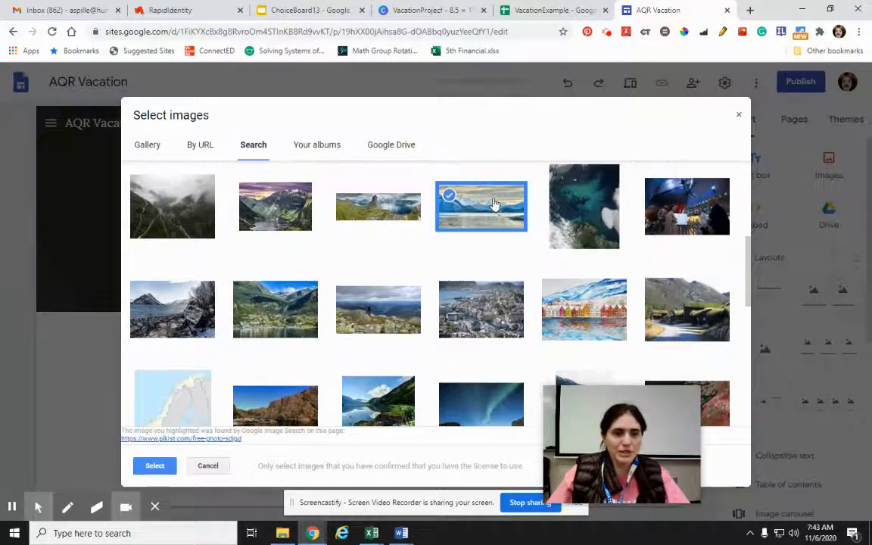
left_click(149, 464)
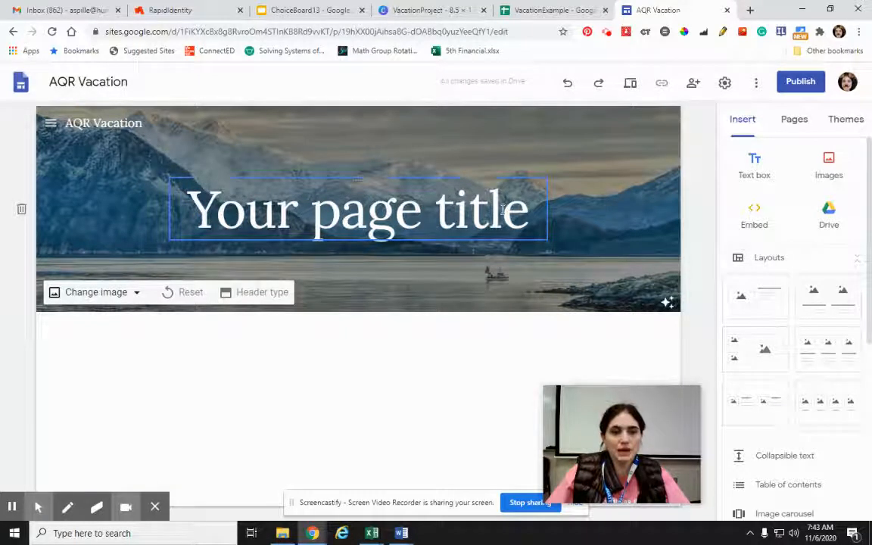
Compare the header image with the readability adjustment off and on, then replace the Home page title with "Norway".
left_click(666, 304)
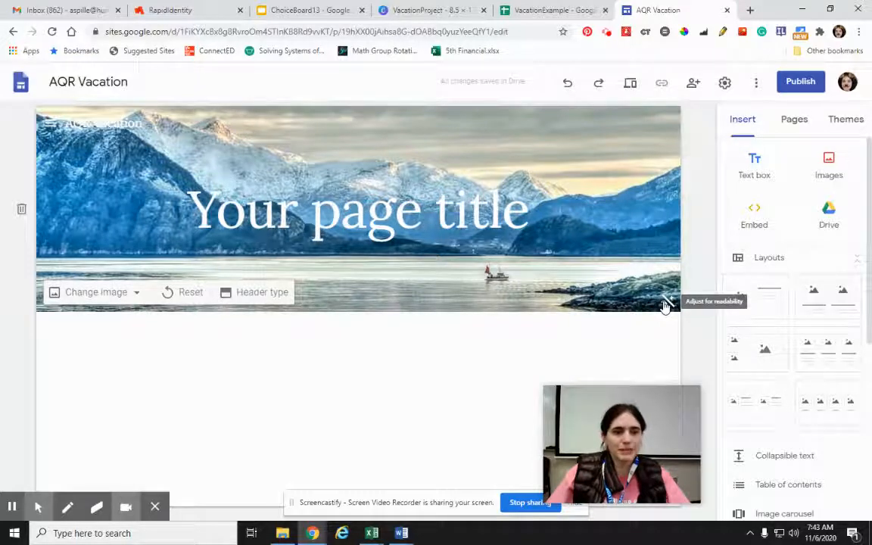
left_click(666, 304)
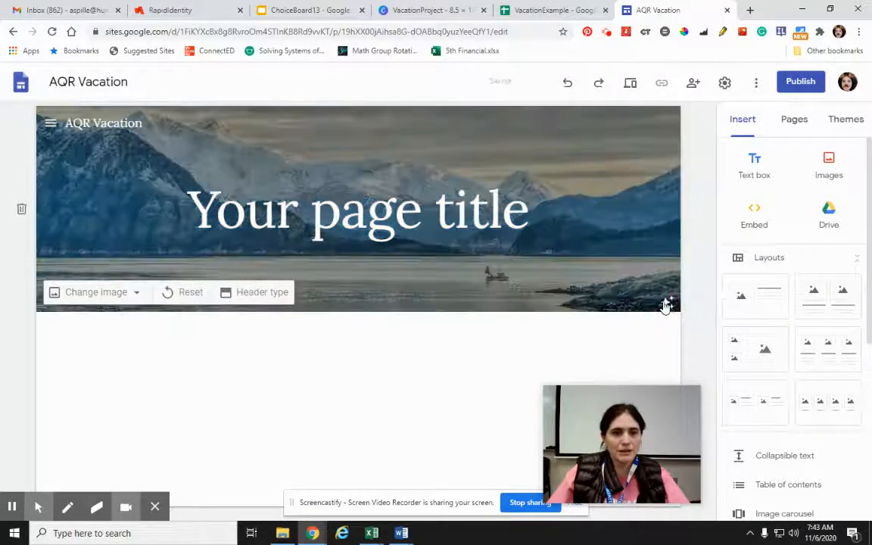
left_click(447, 225)
left_click_drag(530, 215, 196, 223)
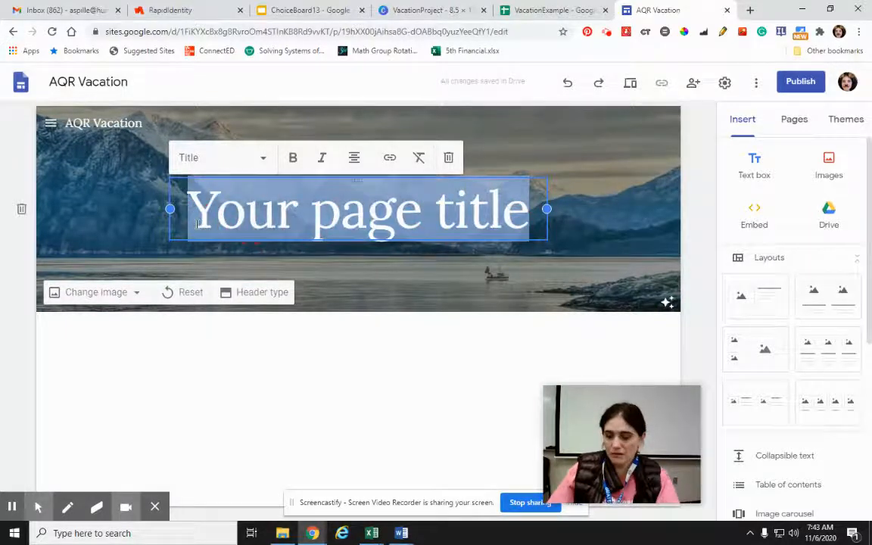
type("Norway")
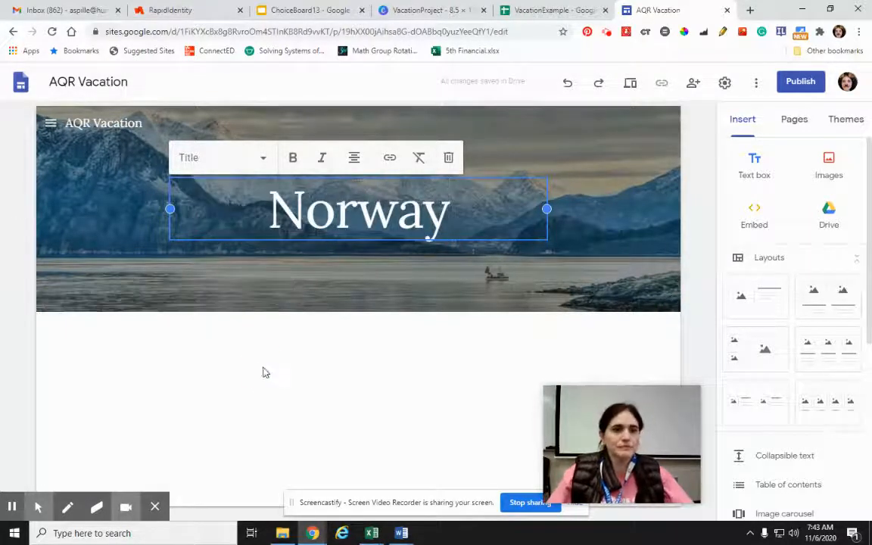
left_click(263, 372)
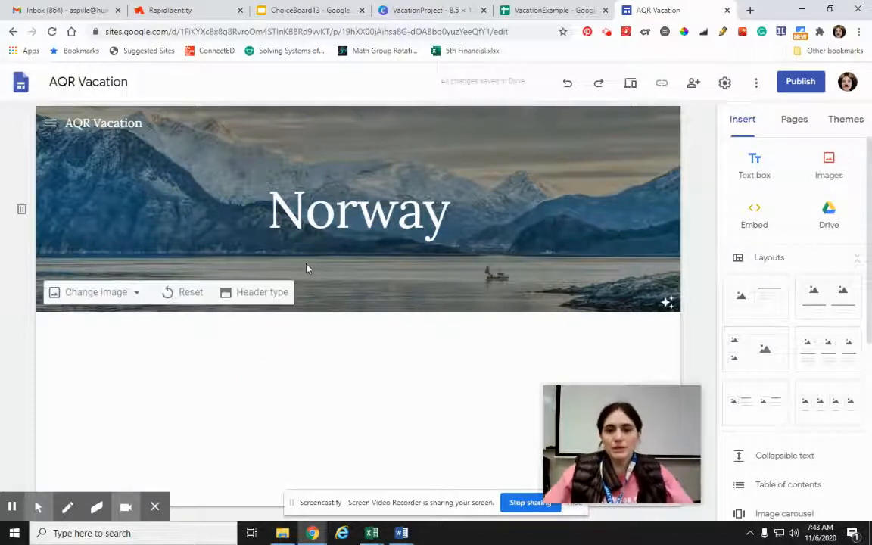
Insert the layout with one image beside text below the header and set its heading to "Vacation to Norway".
left_click(761, 297)
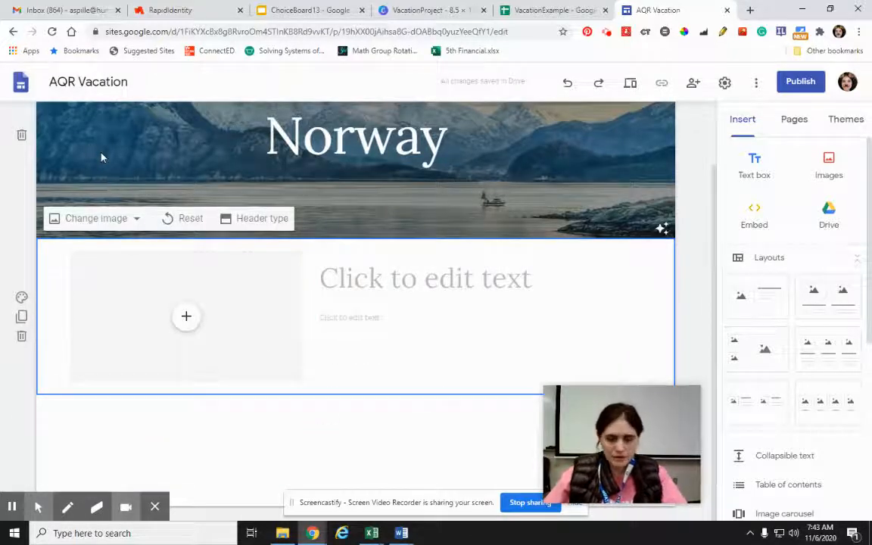
key("ctrl+z")
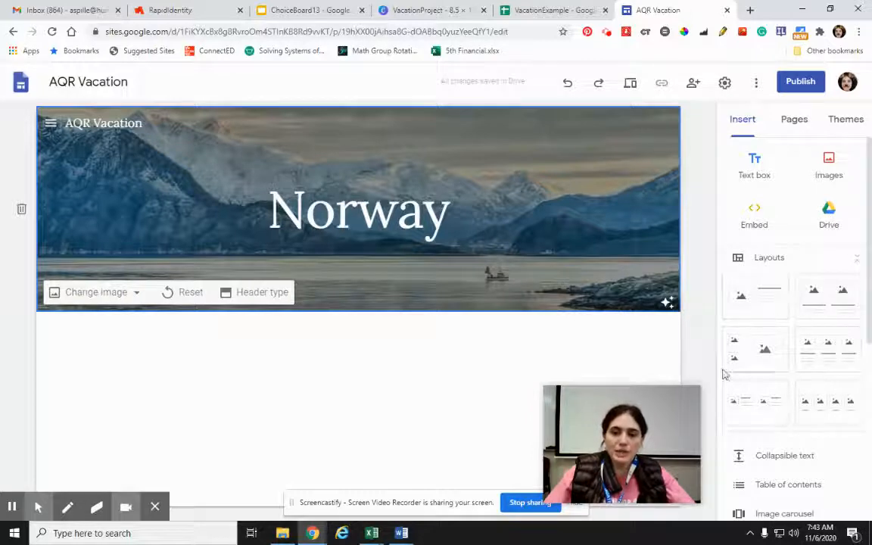
left_click(779, 307)
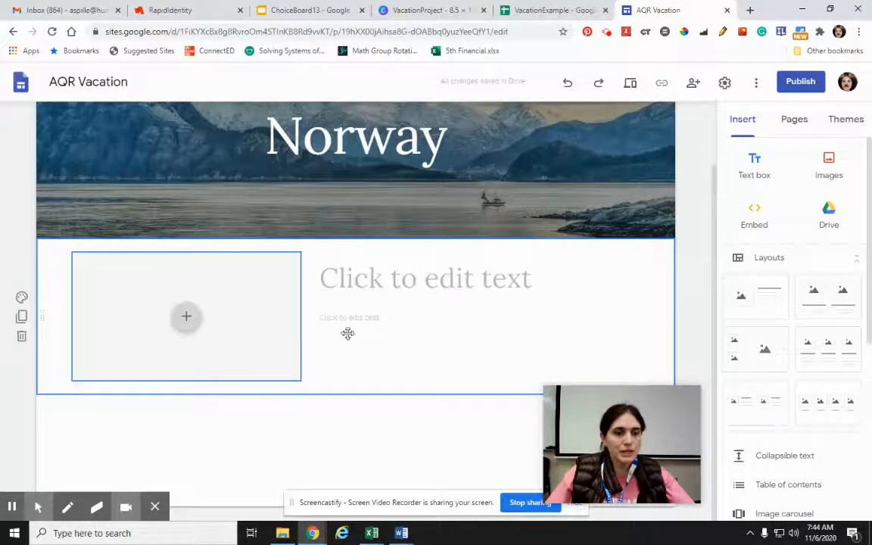
left_click(510, 285)
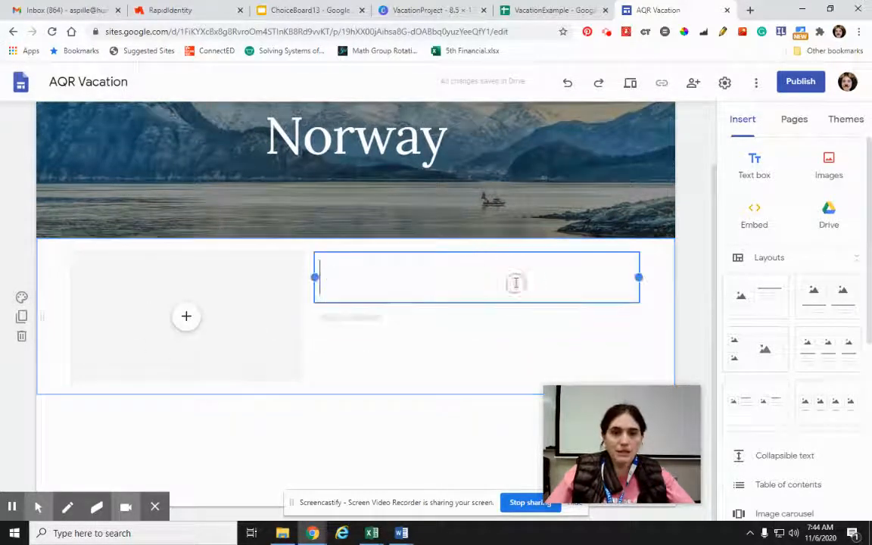
type("V")
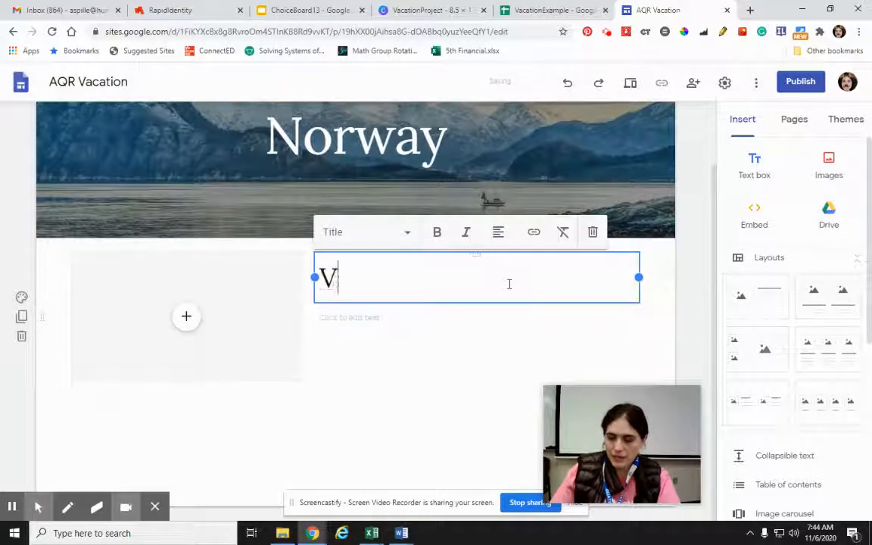
type("acation to Norway")
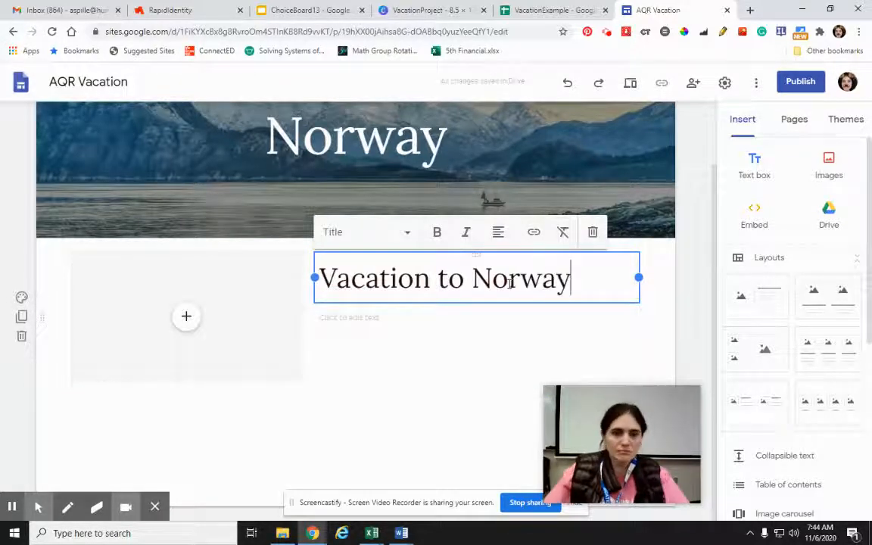
Enter "I am planning a vacation for four people for ten days to Norway." as the body text under the layout's heading.
left_click(402, 315)
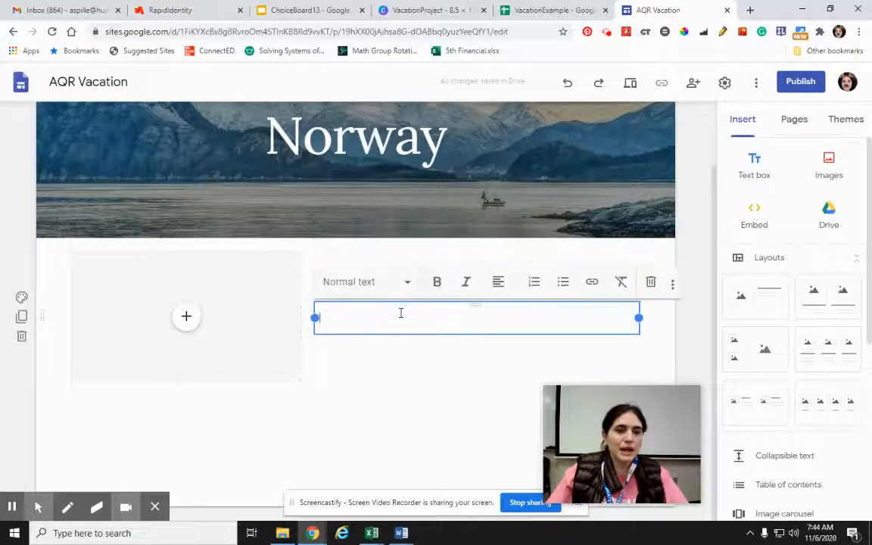
type("I a")
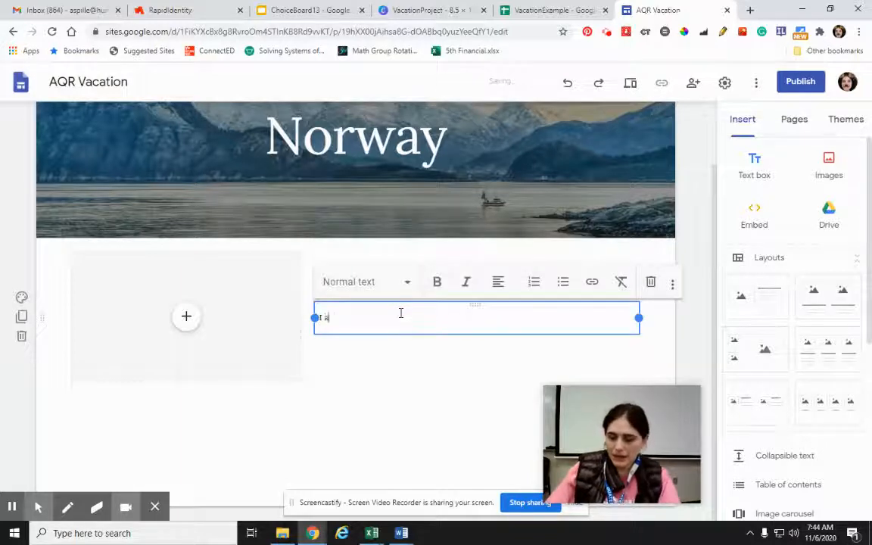
type("m planning a va")
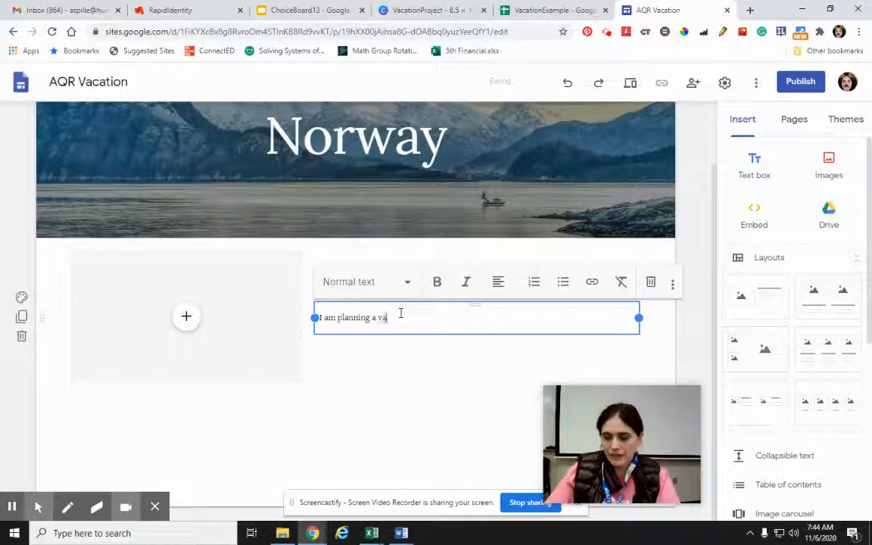
type("cation for four ")
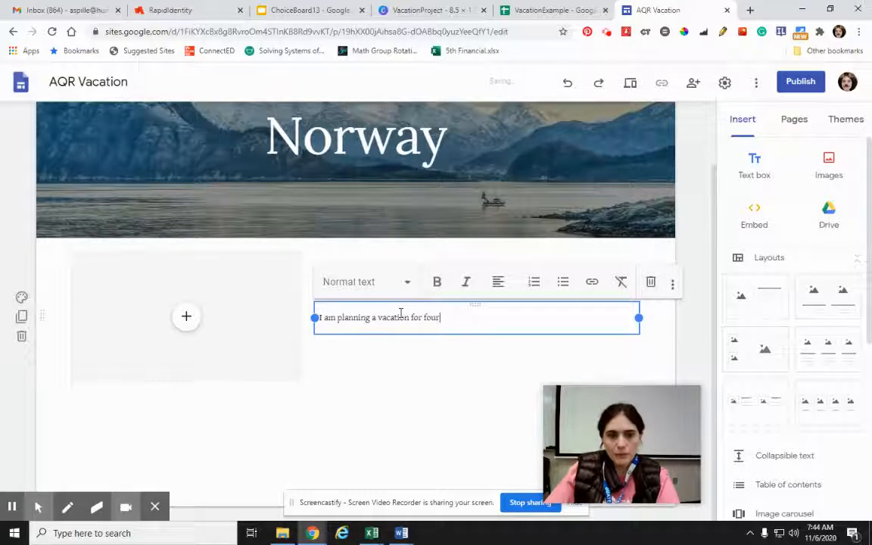
type("peopl")
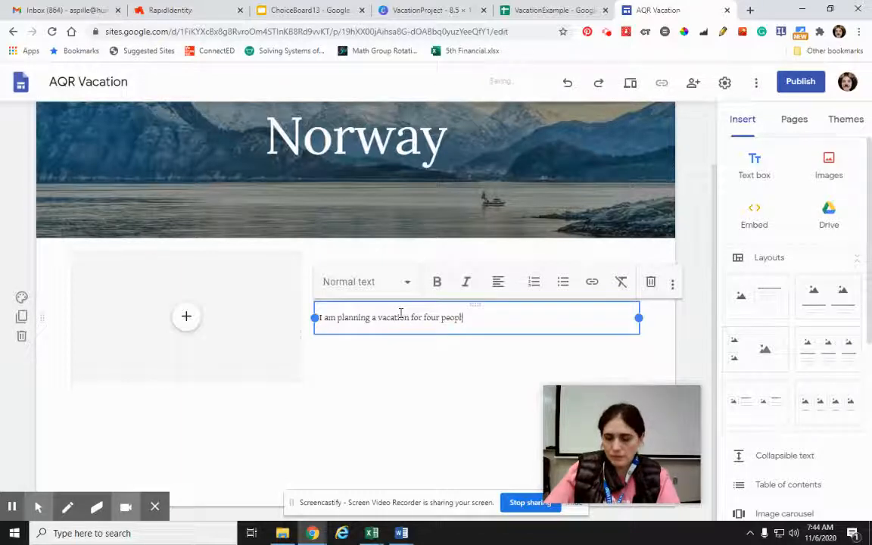
type("e for ten days t")
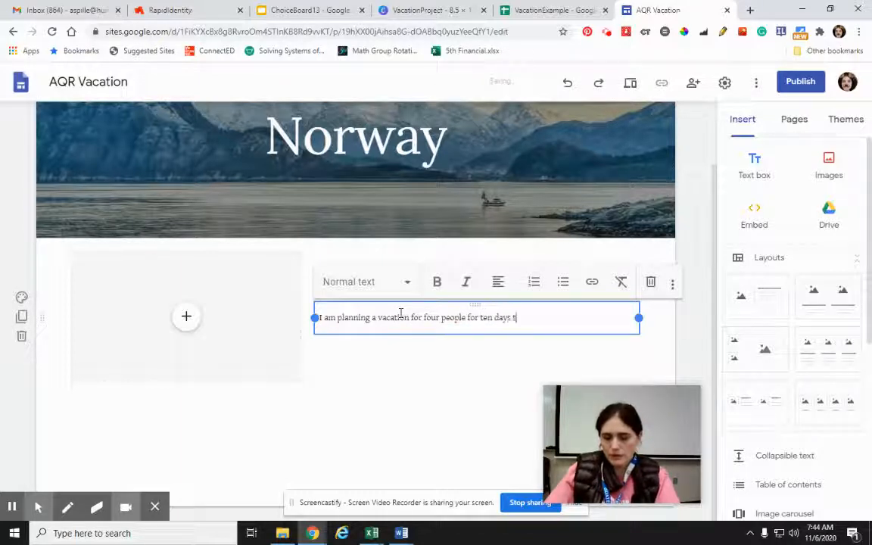
type("o Norway.")
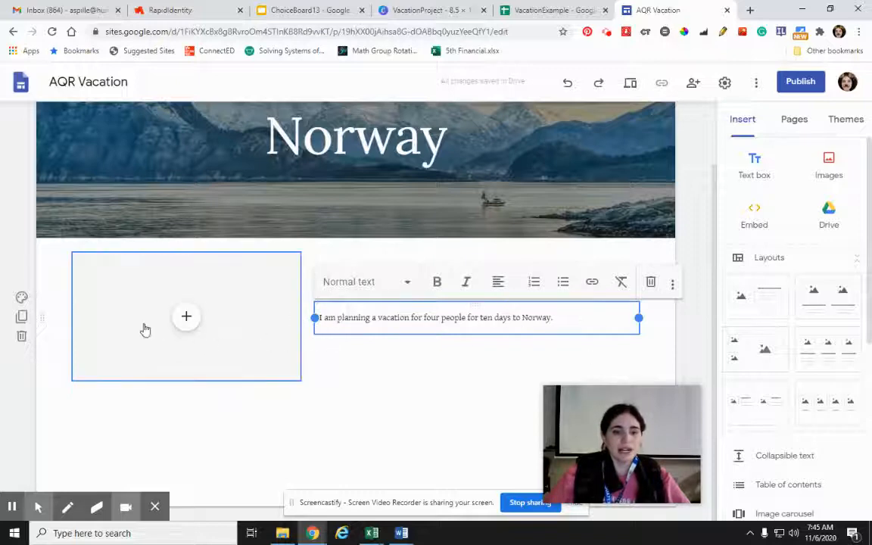
Fill the layout's image placeholder with the last first-row picture, a fjord between green cliffs, from a Google image search for "fjords of norway".
left_click(186, 322)
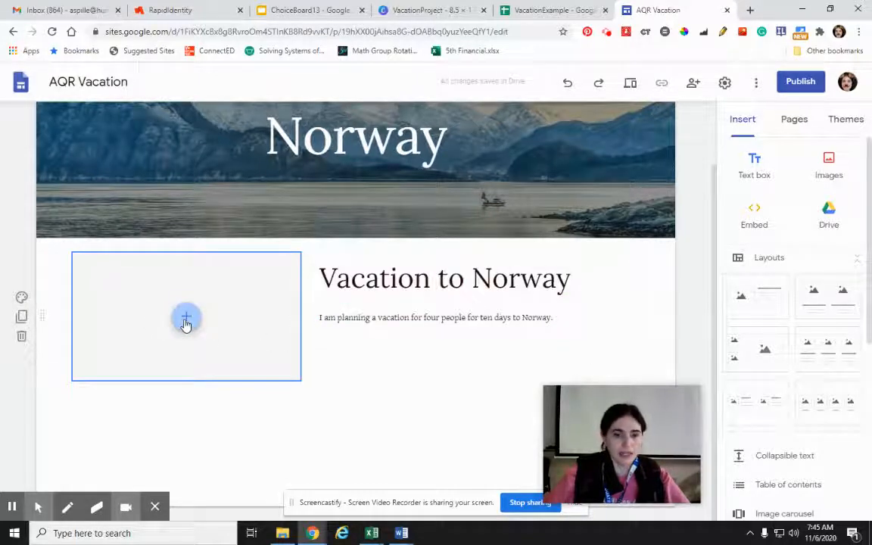
left_click(188, 323)
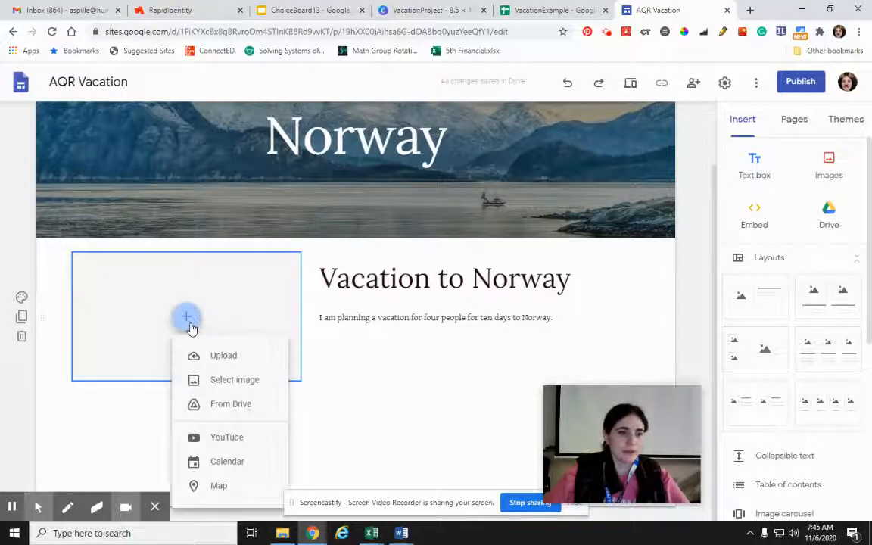
left_click(219, 380)
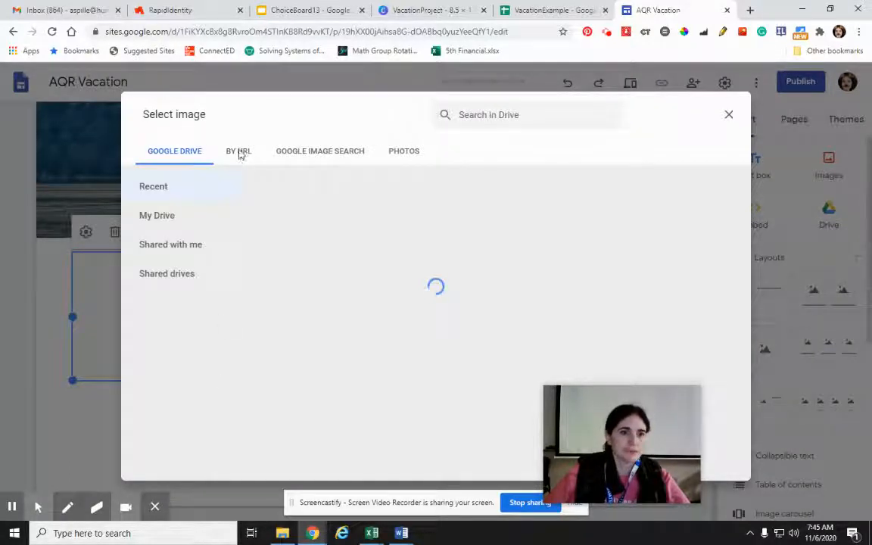
left_click(312, 155)
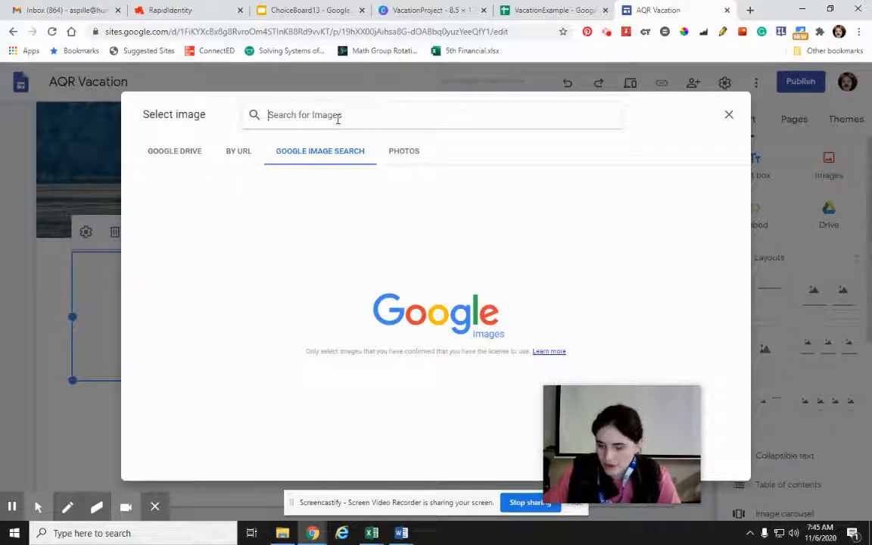
type("frjords of norway")
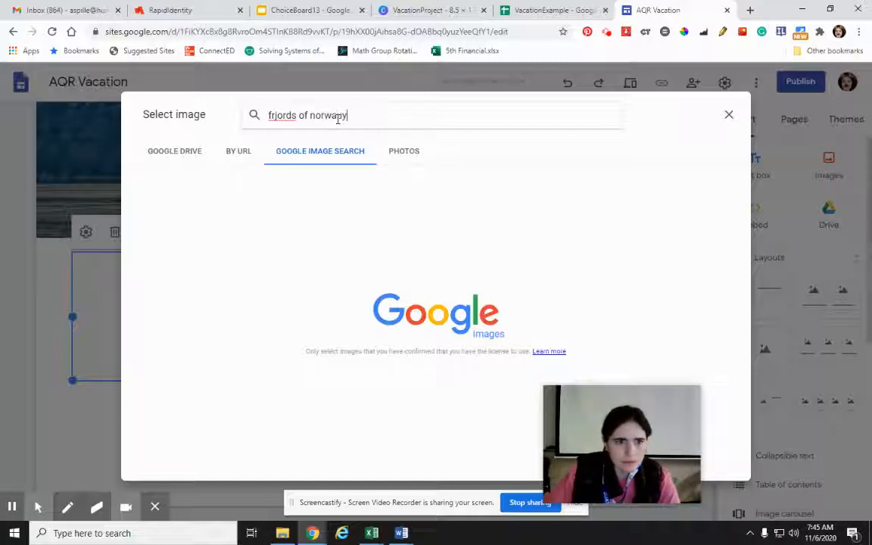
key("BackSpace")
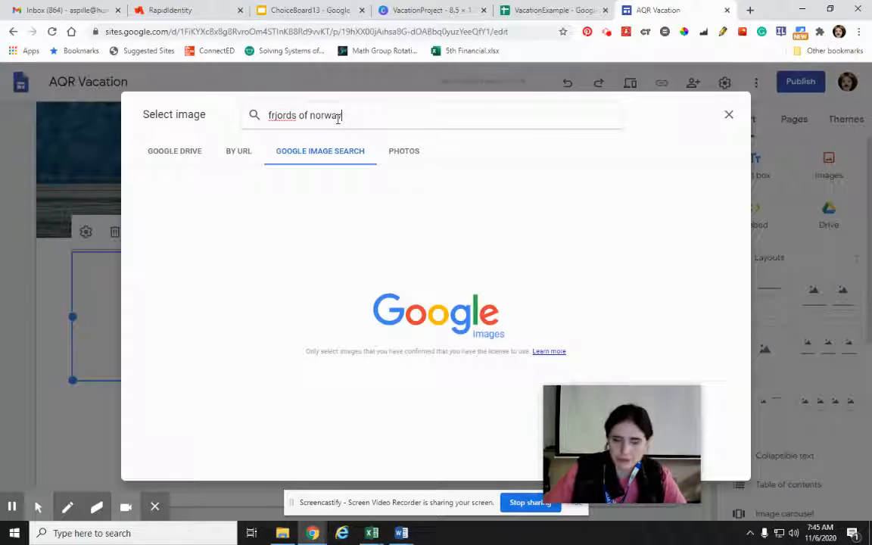
left_click(278, 115)
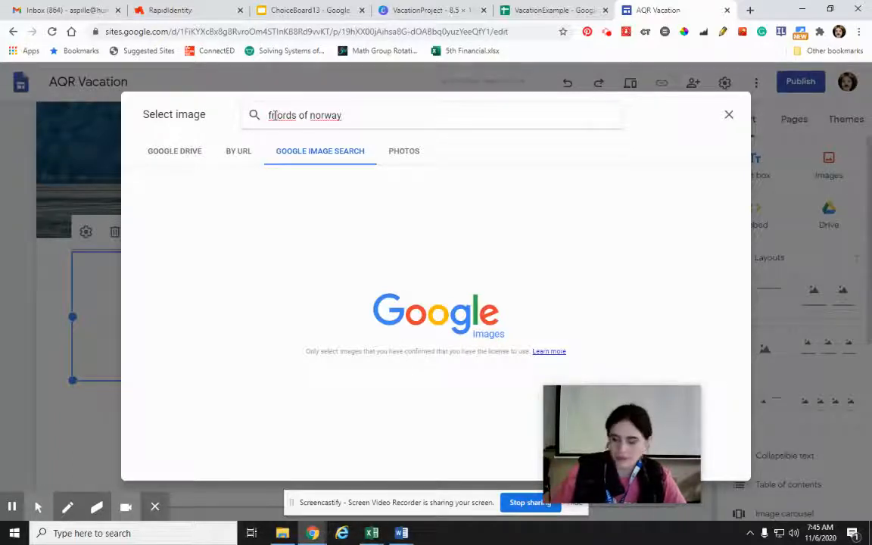
key("BackSpace")
key("Return")
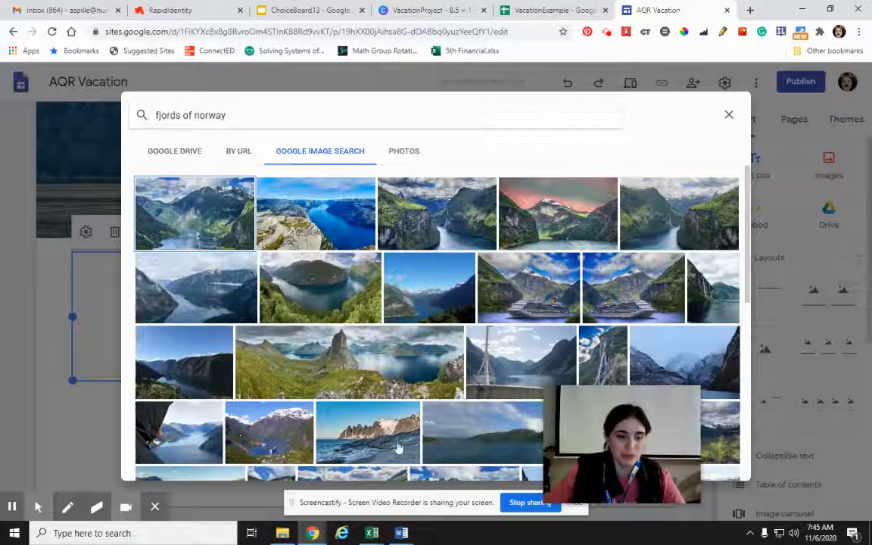
left_click(644, 228)
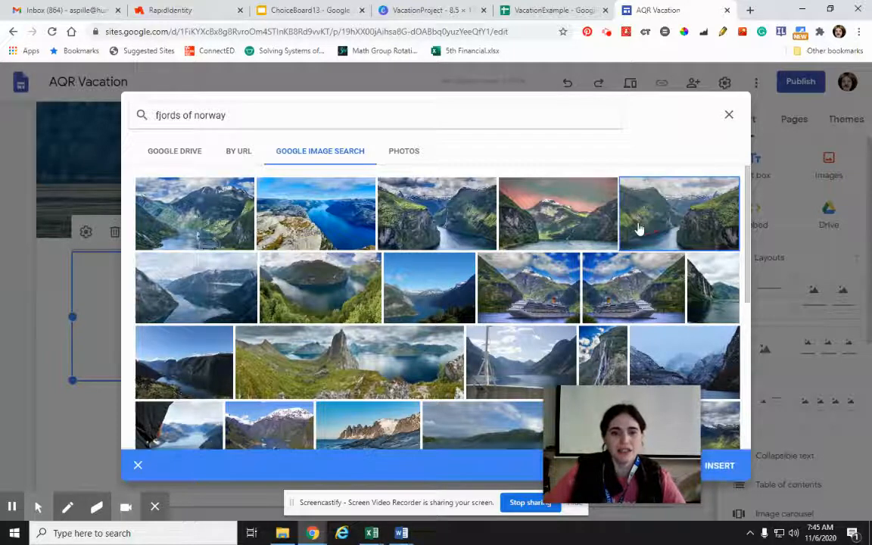
left_click(720, 464)
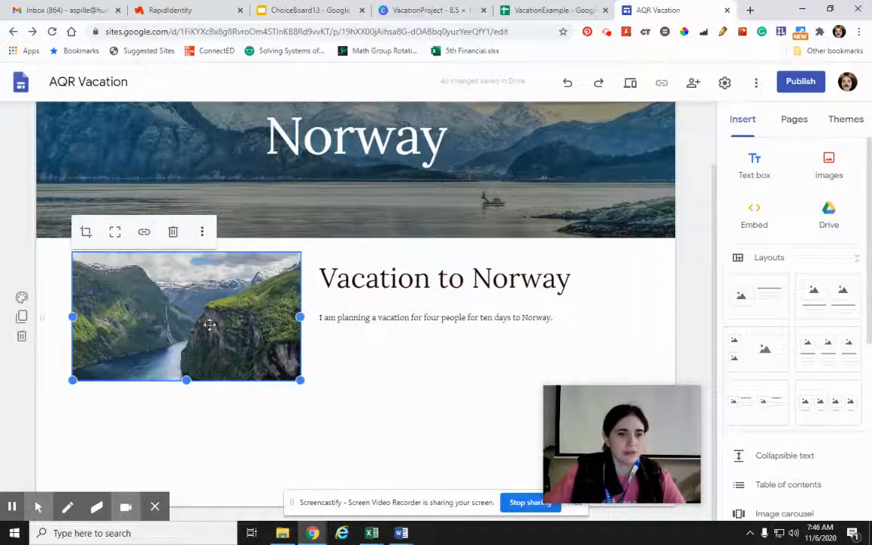
left_click(337, 378)
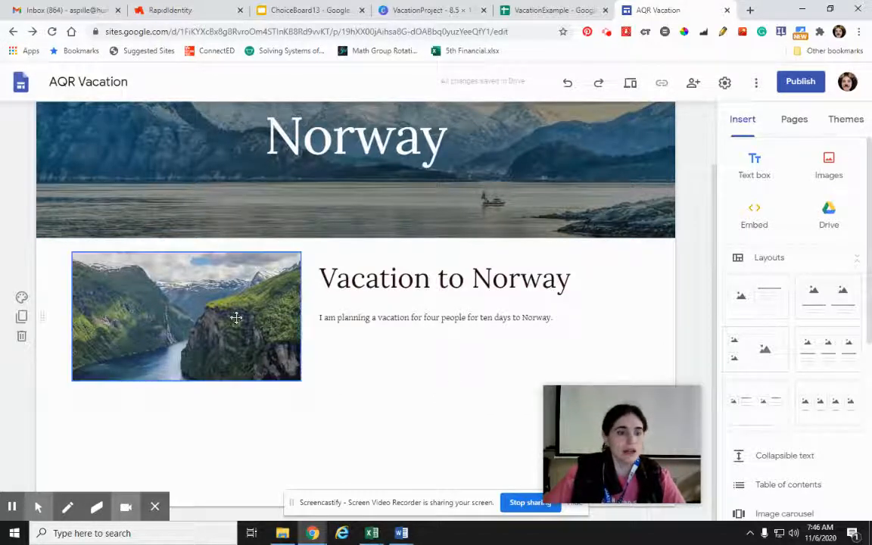
Go to the Flights page through the side navigation and check the page links in its side menu.
scroll(235, 315, "up", 1)
left_click(51, 126)
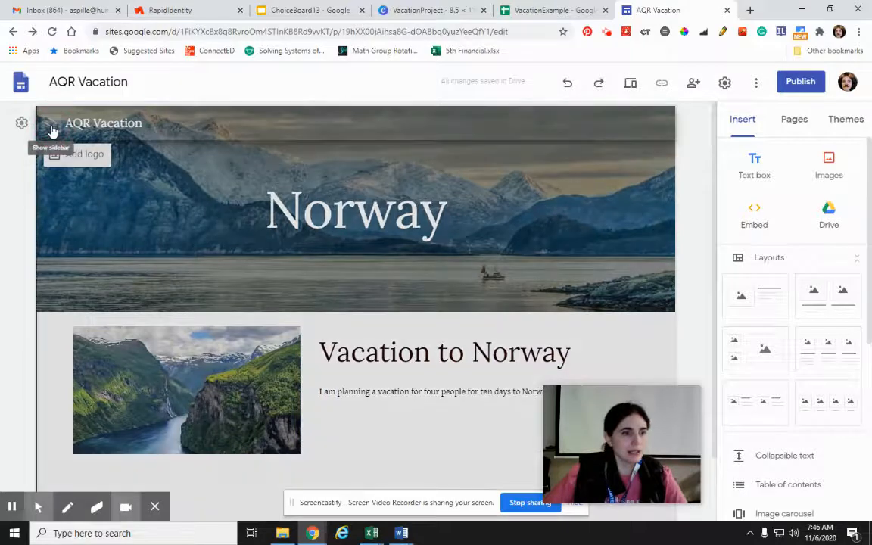
left_click(73, 183)
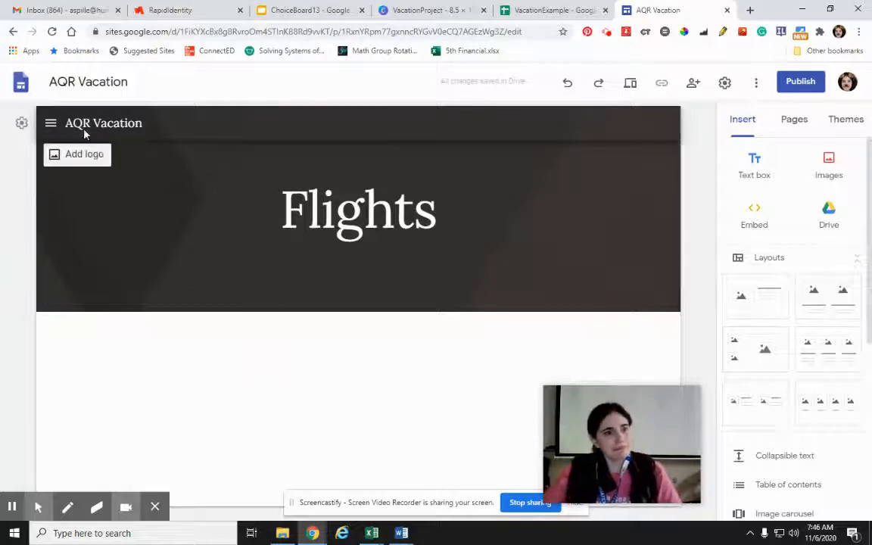
left_click(51, 126)
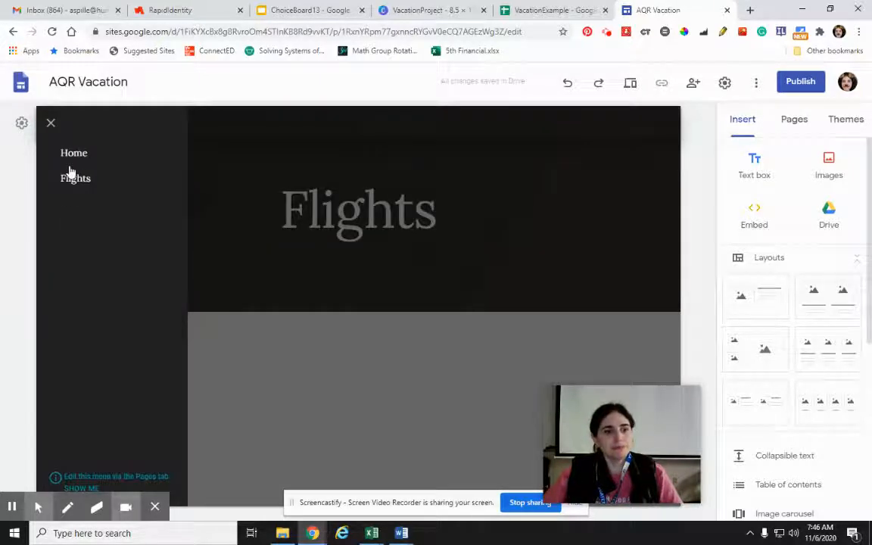
left_click(693, 271)
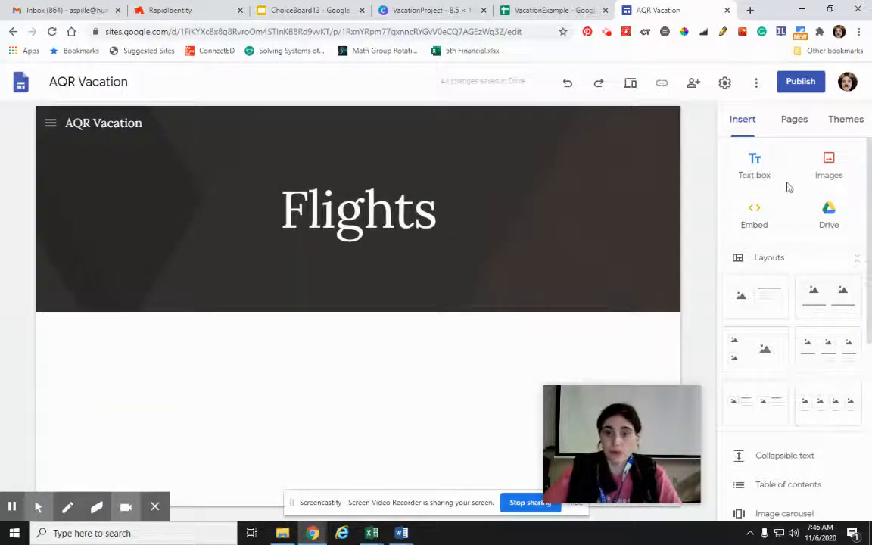
Add a new page named "House Rental" to the site.
left_click(801, 122)
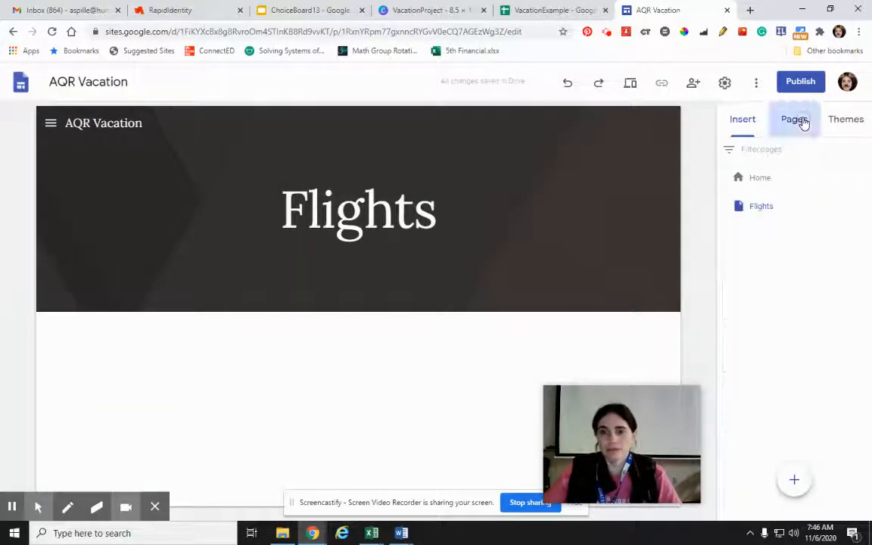
left_click(795, 488)
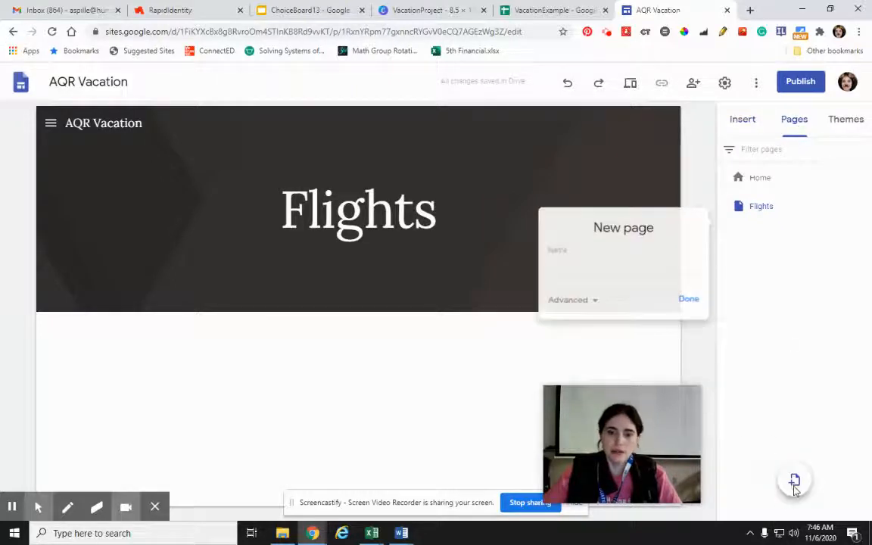
type("House Rental")
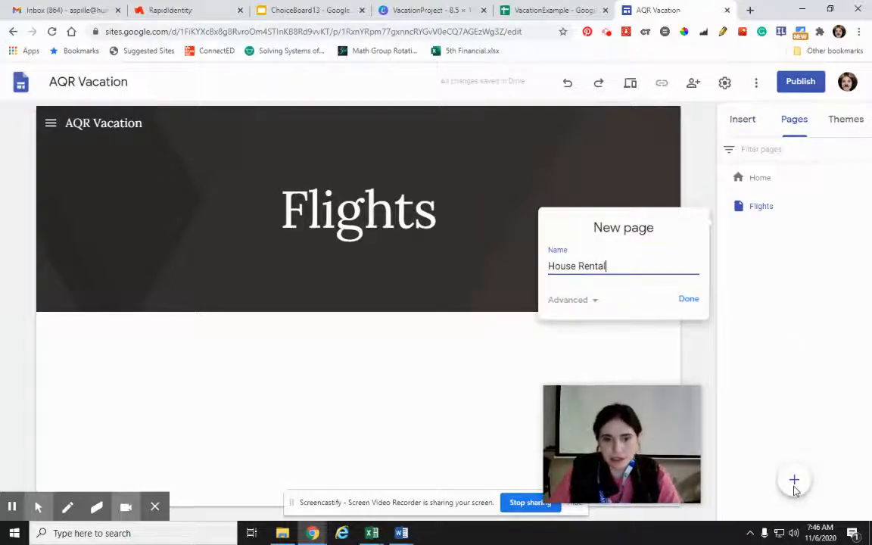
key("Return")
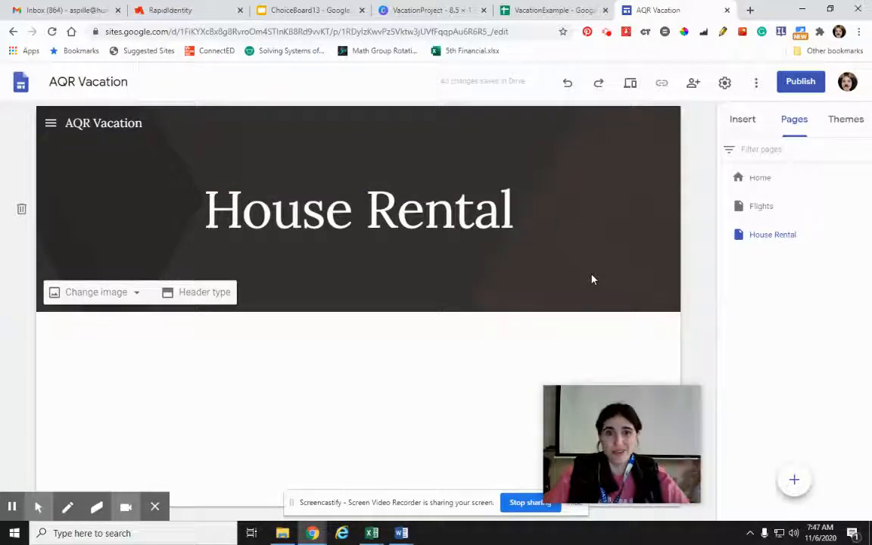
left_click(119, 296)
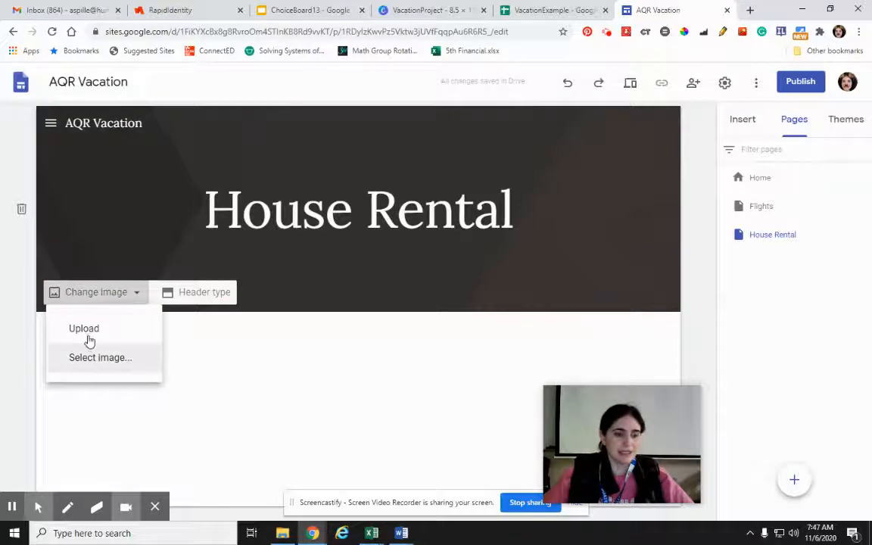
left_click(94, 330)
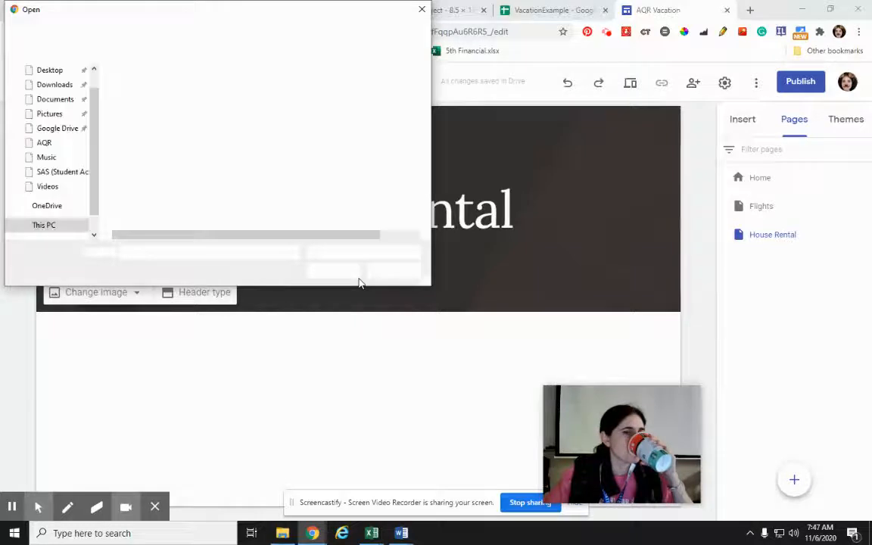
left_click(394, 270)
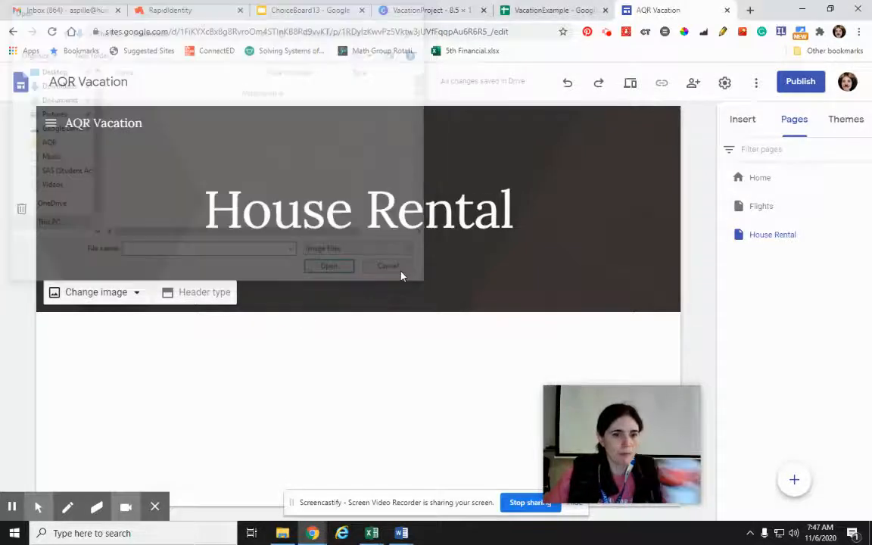
Set the House Rental header image to the red cabin beside water and mountains from a Google image search for "norway village".
left_click(87, 295)
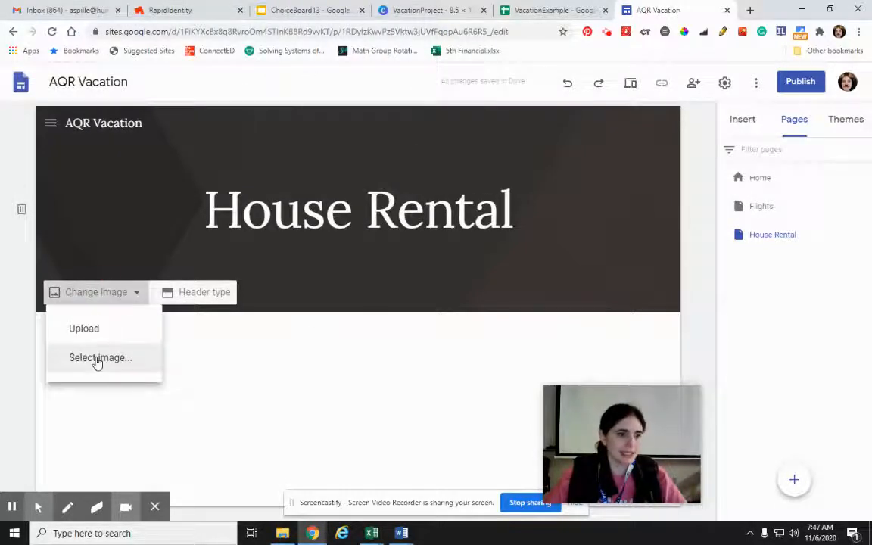
left_click(97, 360)
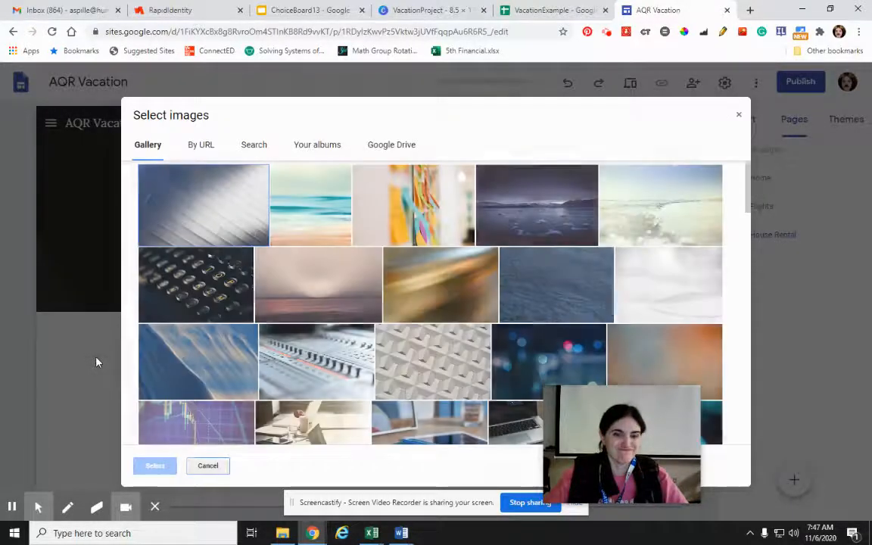
left_click(255, 144)
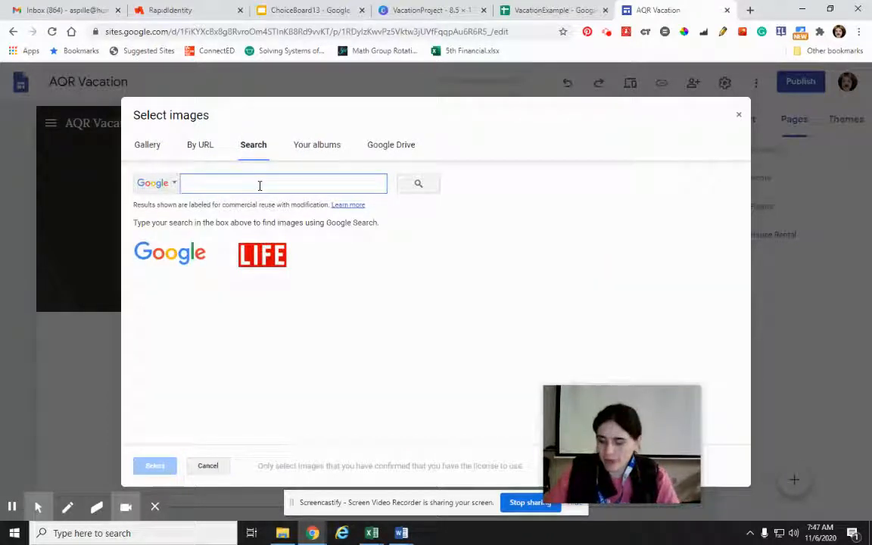
type("norway village")
key("Return")
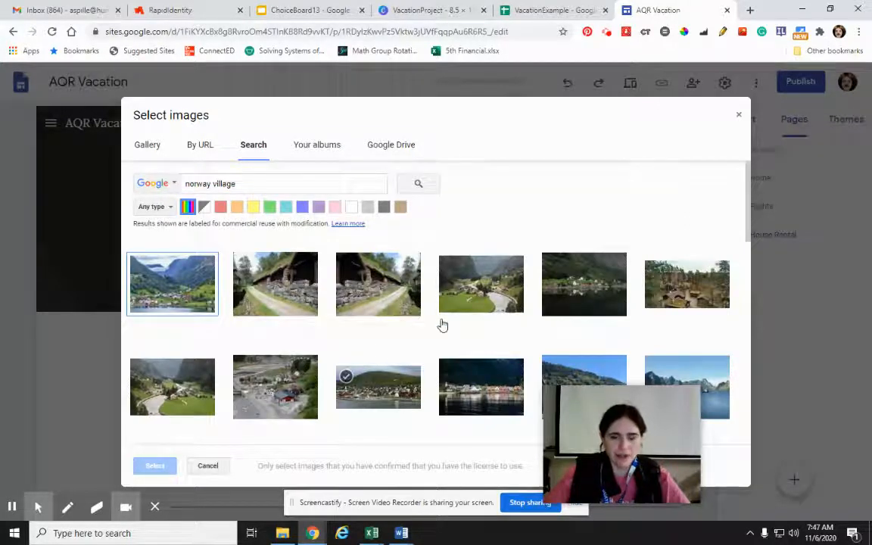
scroll(443, 324, "down", 2)
scroll(443, 324, "down", 1)
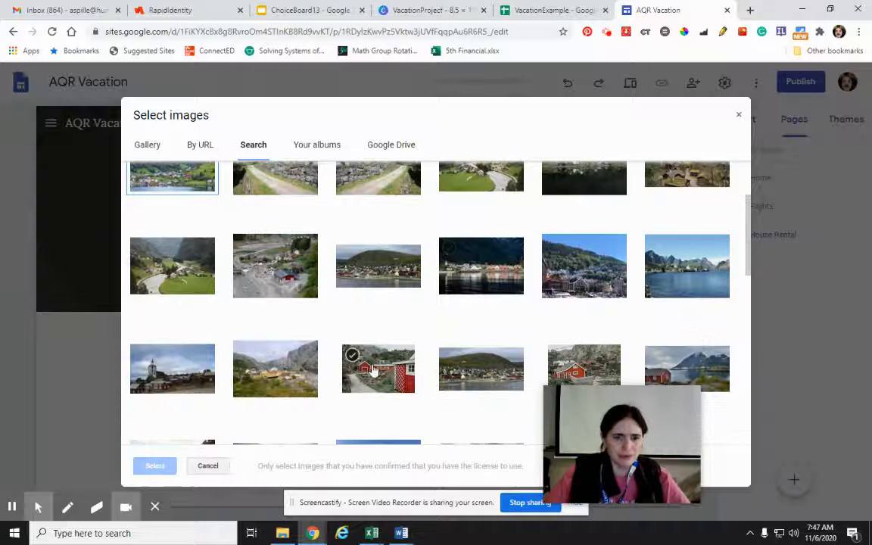
scroll(511, 345, "down", 2)
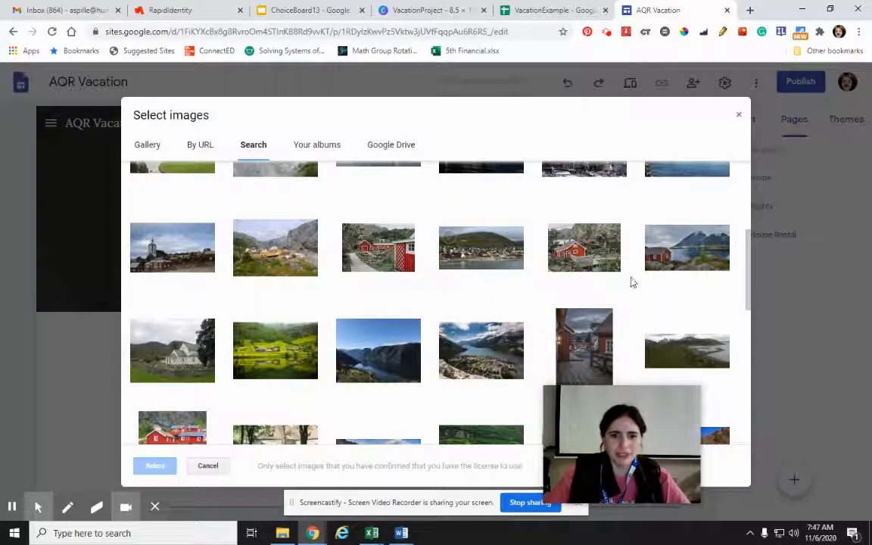
left_click(669, 264)
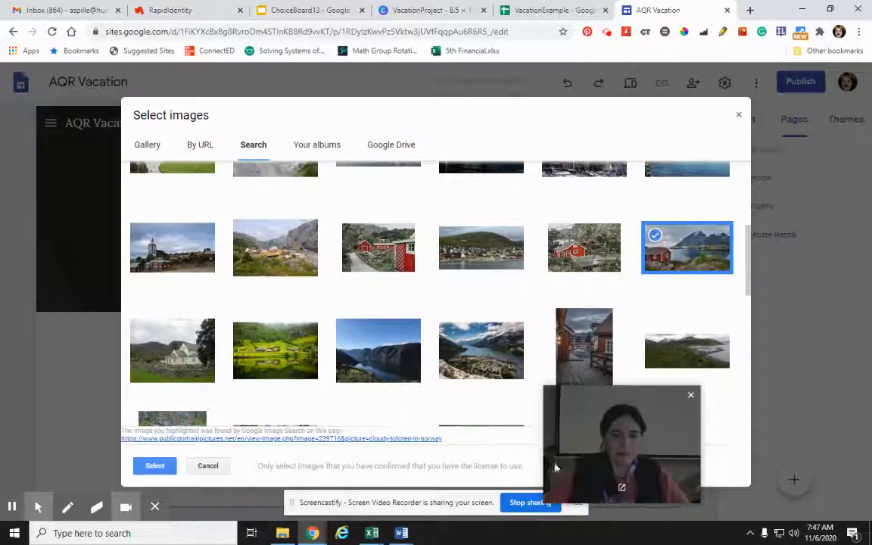
left_click(152, 466)
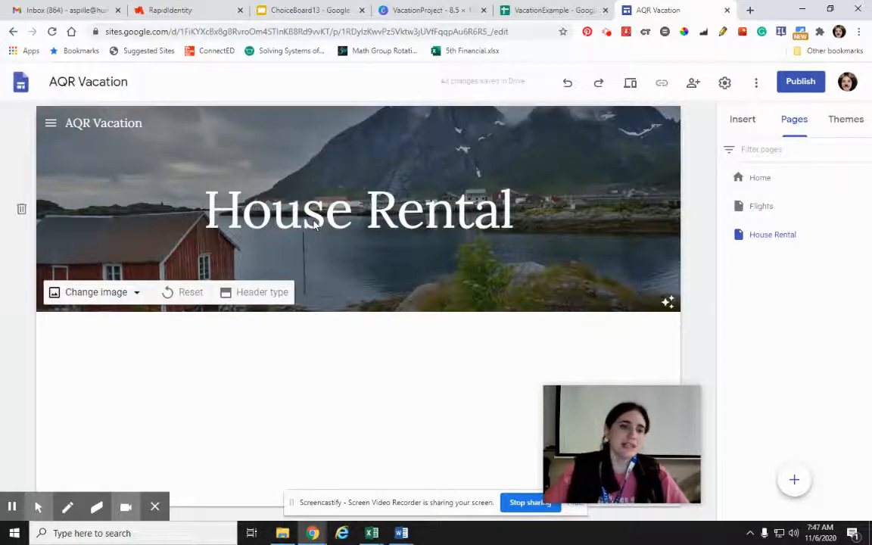
Widen the "House Rental" title box towards the header's right edge and right-align the title text.
left_click(206, 231)
left_click_drag(546, 208, 648, 211)
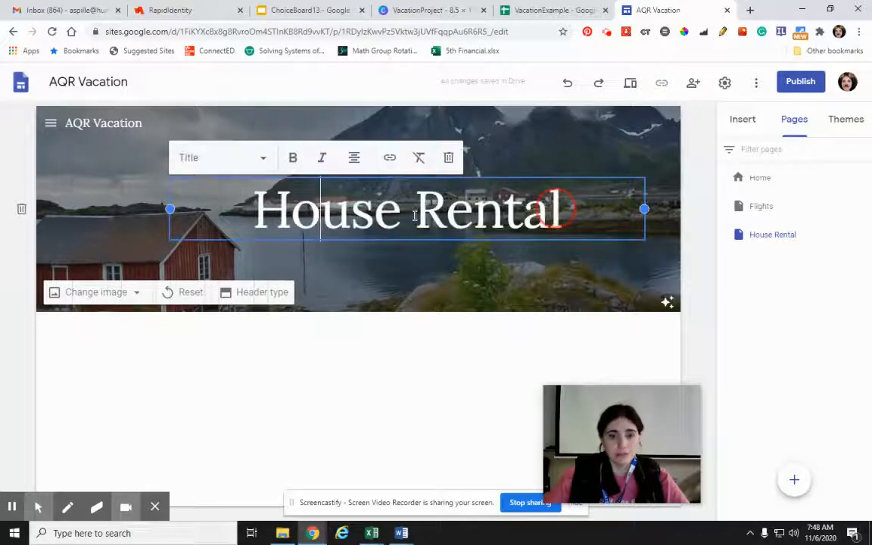
left_click(354, 159)
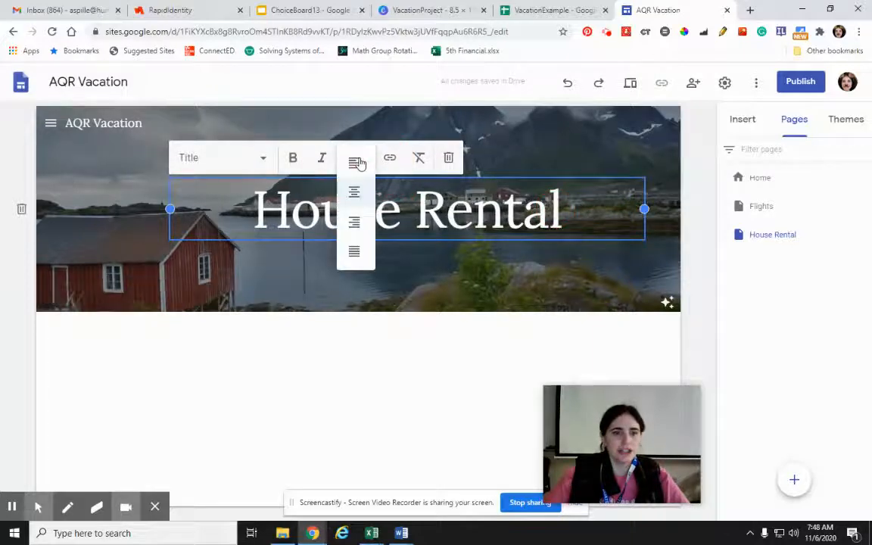
left_click(351, 225)
left_click(375, 445)
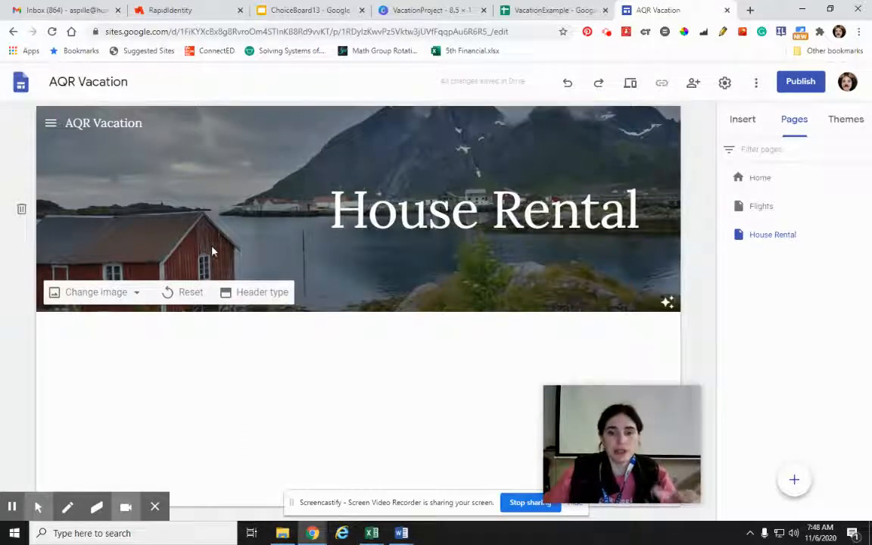
Add a new page named "example" and delete the title from its header.
left_click(789, 484)
type("example")
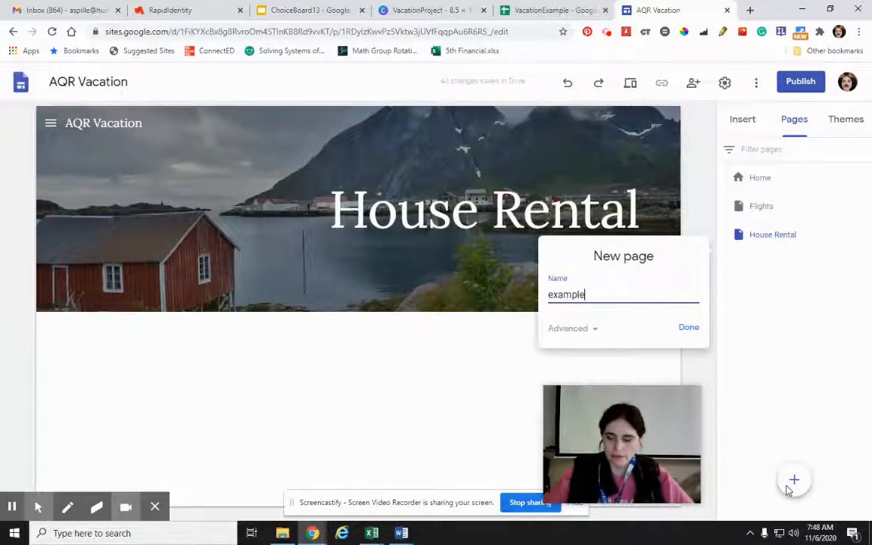
key("Return")
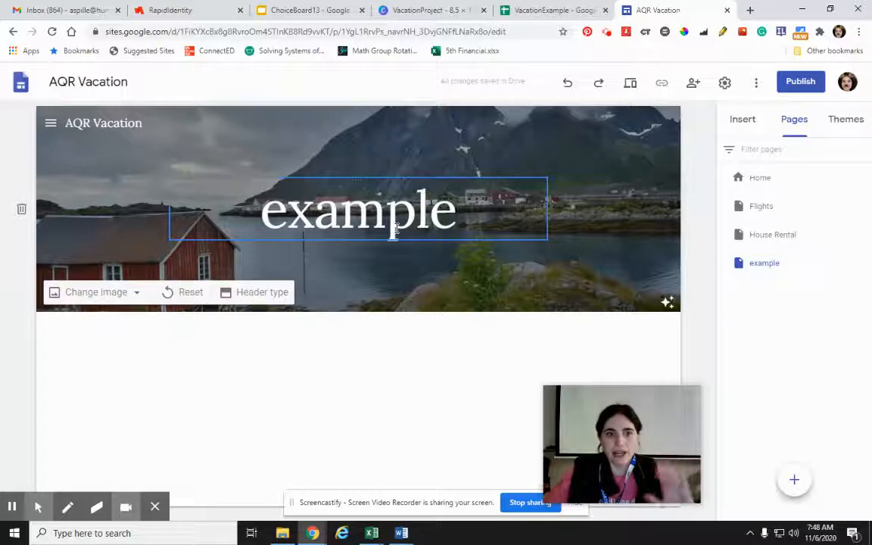
left_click(412, 200)
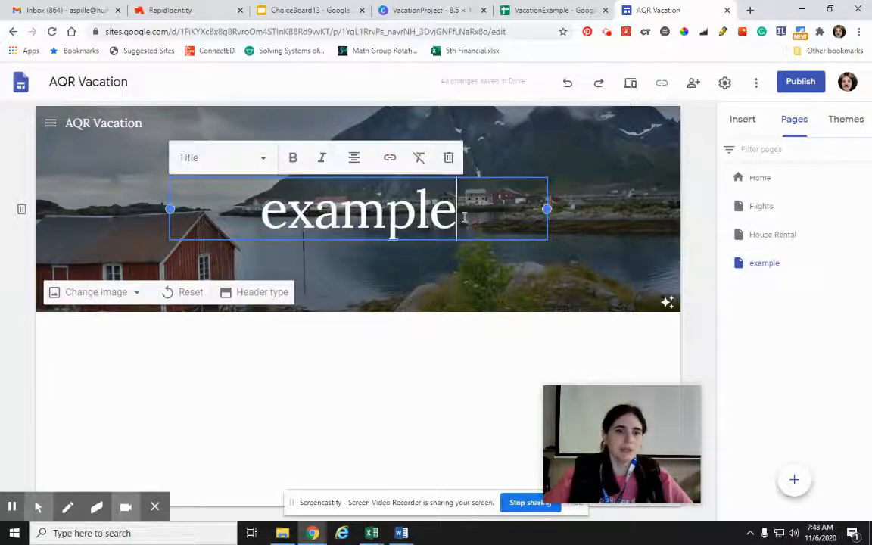
left_click(449, 159)
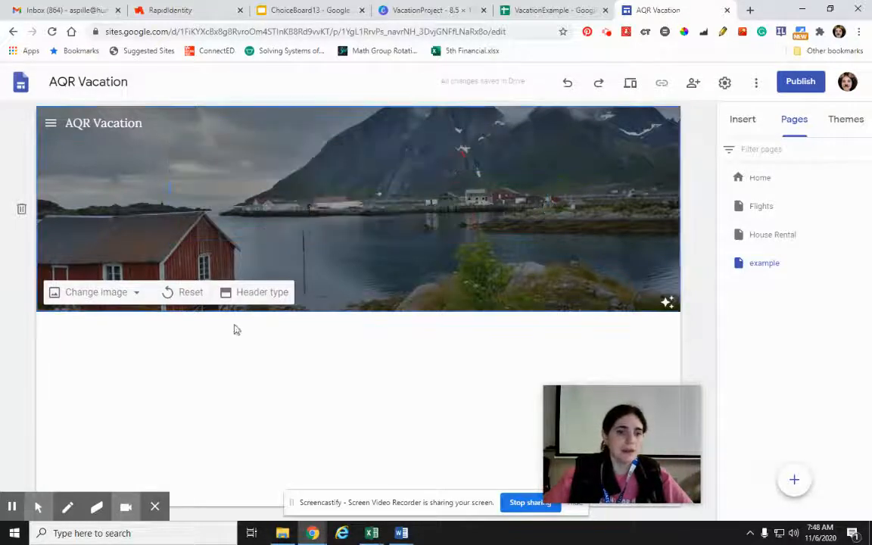
Upload "Math (2)" from Downloads as the example page's header image and turn off its readability adjustment.
left_click(76, 292)
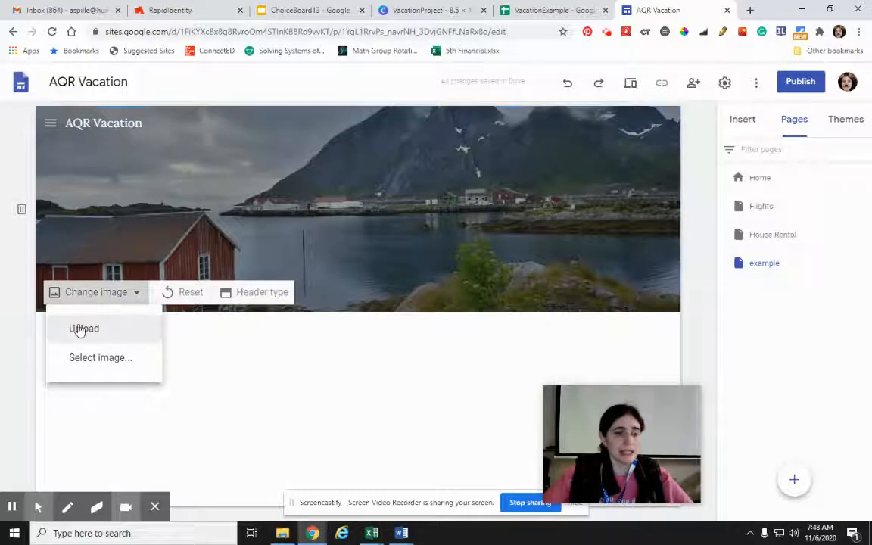
left_click(81, 330)
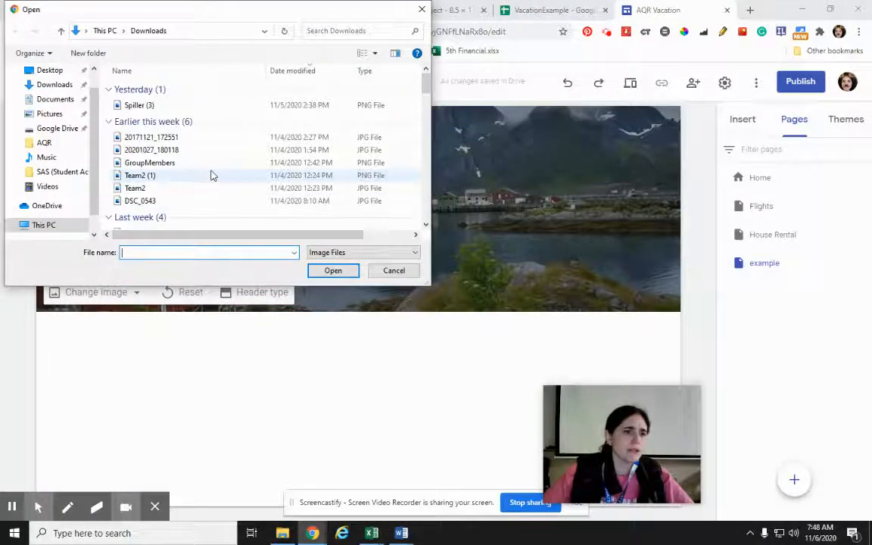
scroll(212, 176, "down", 2)
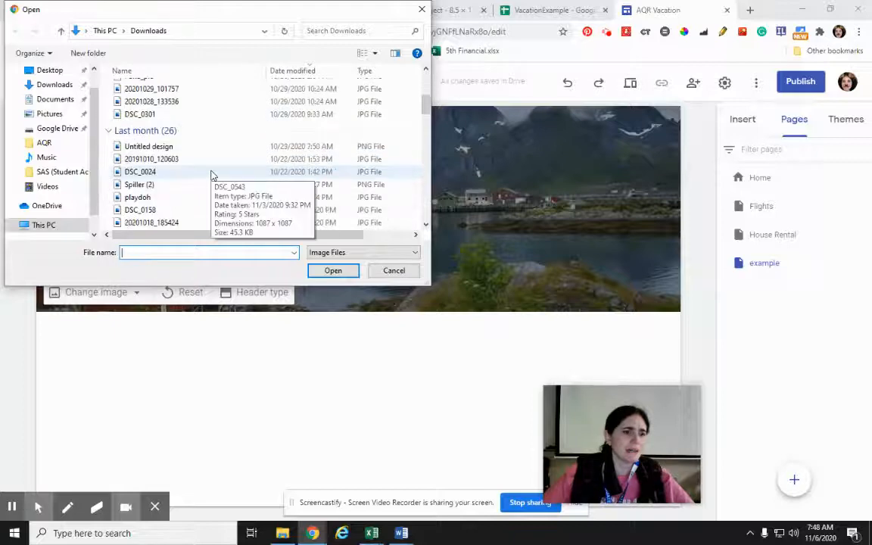
scroll(212, 176, "down", 3)
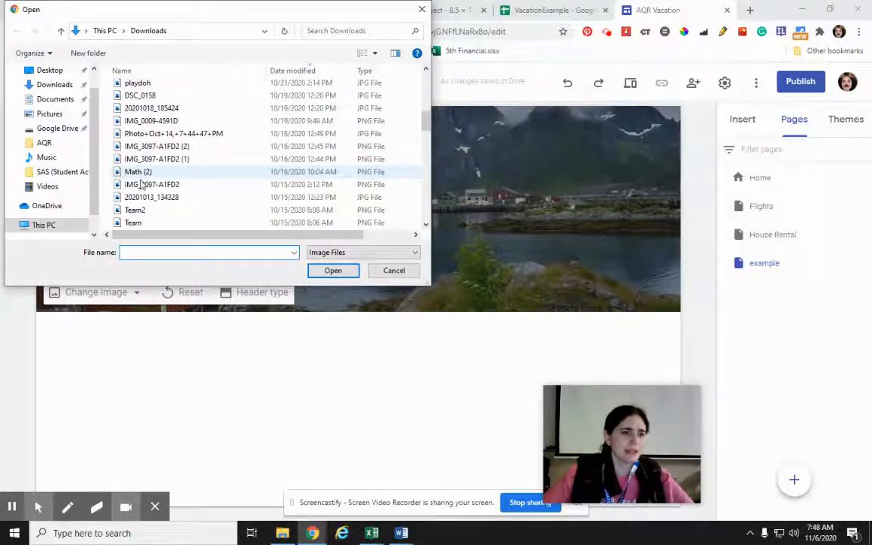
left_click(138, 172)
left_click(333, 270)
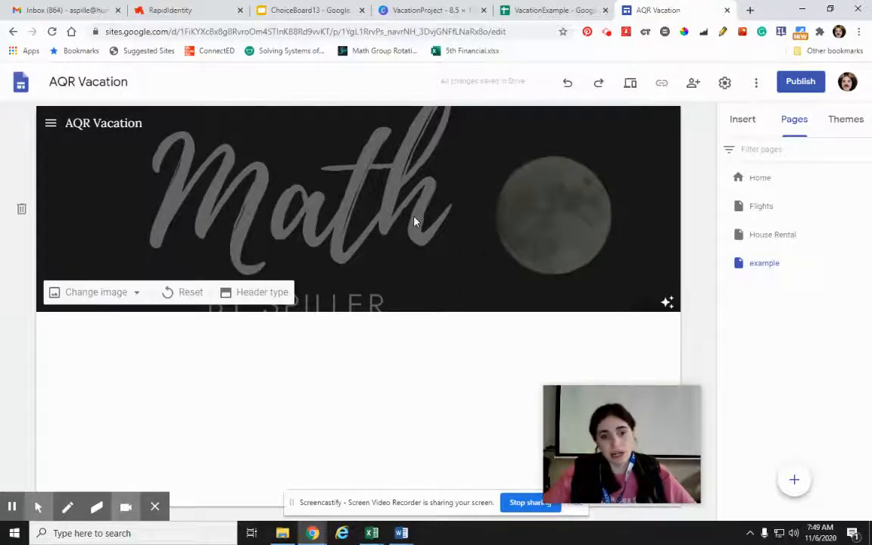
left_click(668, 302)
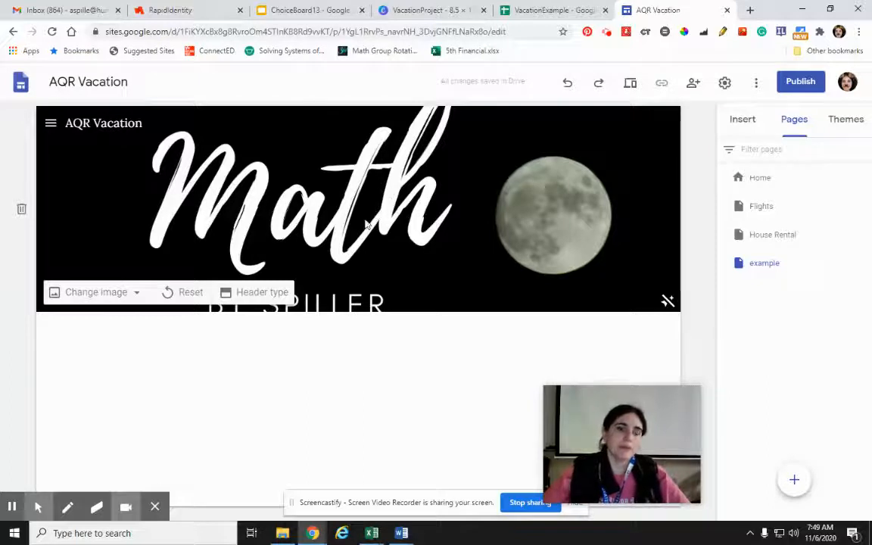
Open the House Rental page and return to the Home page through the site's side navigation to review them.
left_click(51, 125)
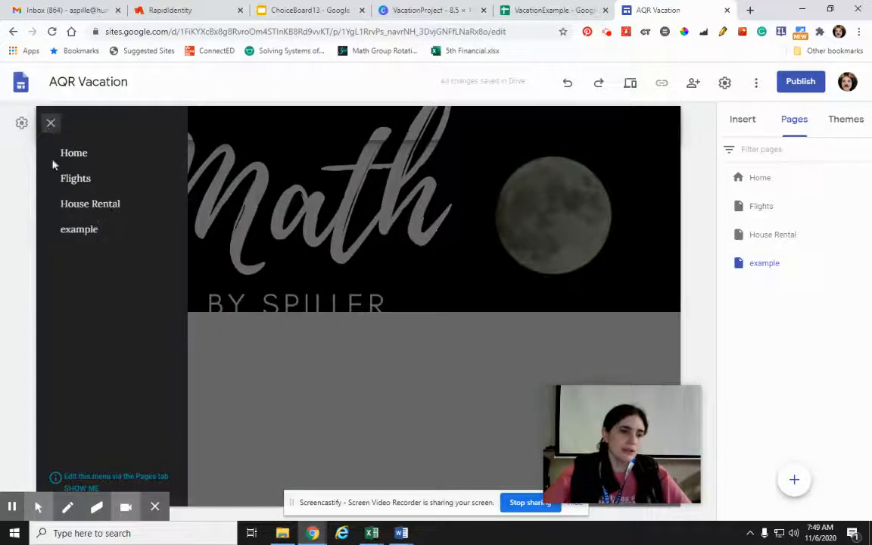
left_click(68, 205)
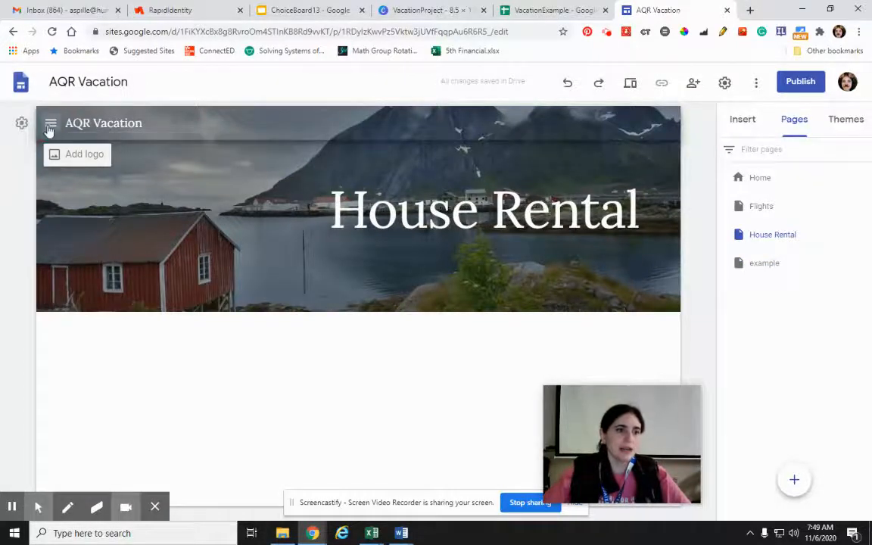
left_click(49, 125)
left_click(70, 155)
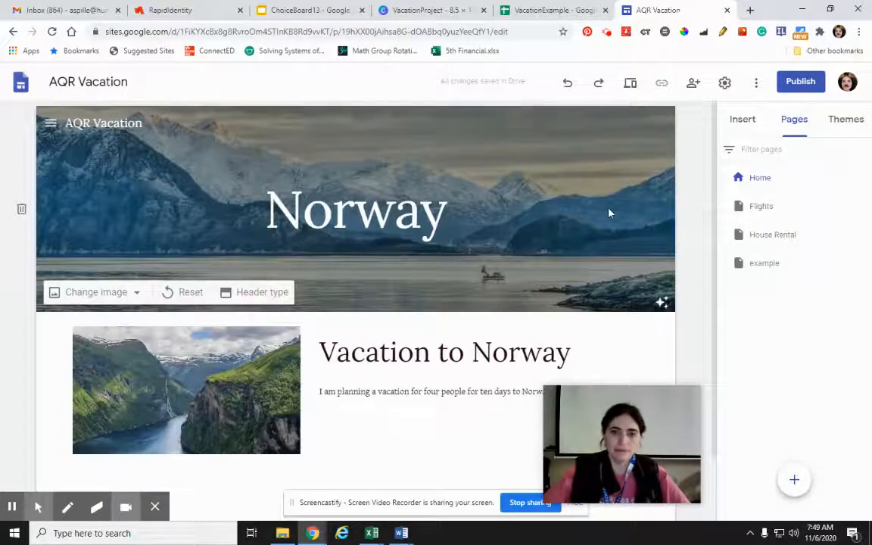
left_click_drag(664, 460, 126, 108)
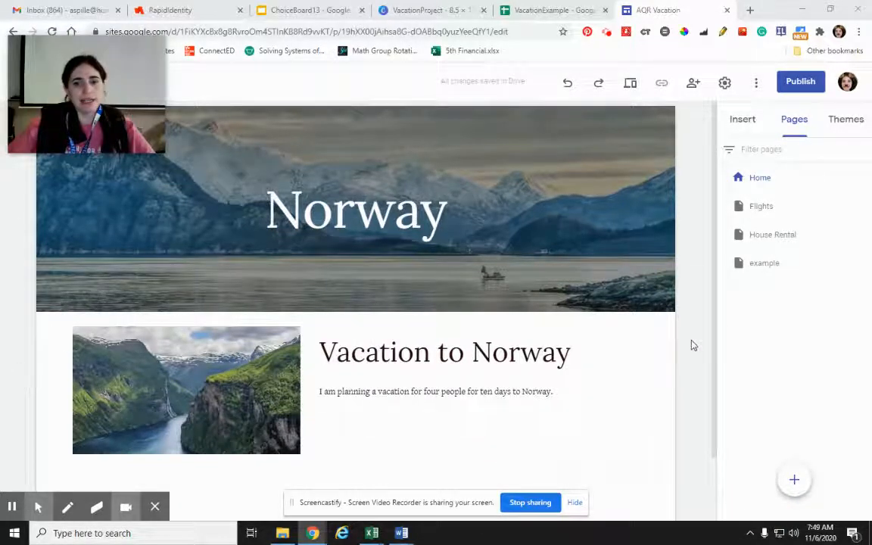
scroll(691, 344, "down", 1)
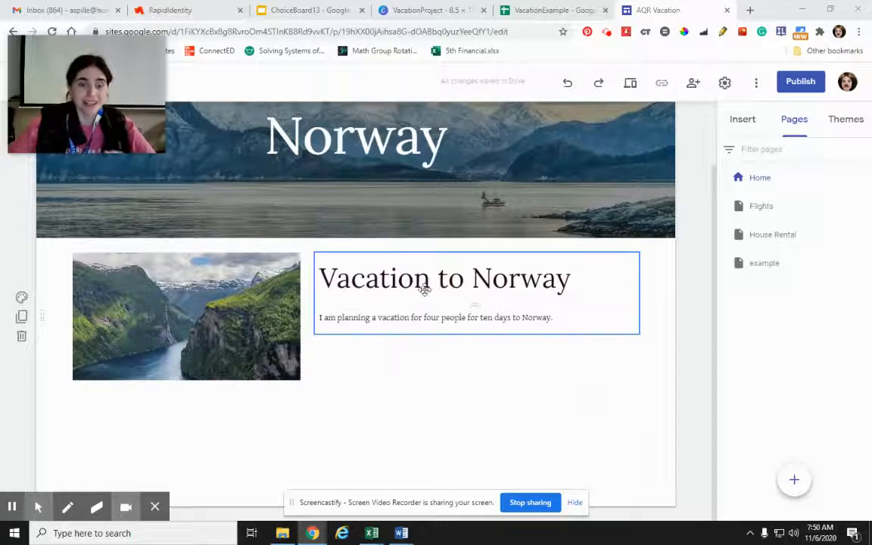
Switch to the VacationExample spreadsheet to review the vacation expenses table, and return to the AQR Vacation site.
left_click(542, 12)
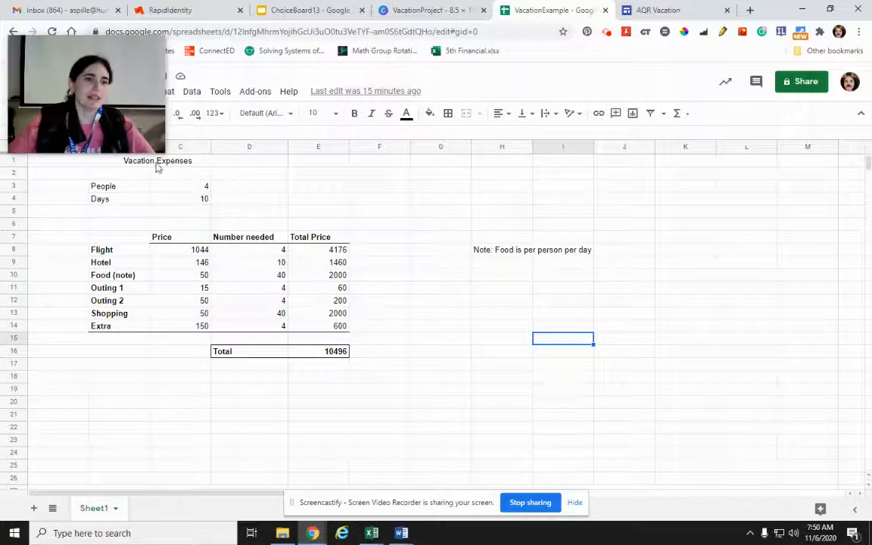
left_click(270, 167)
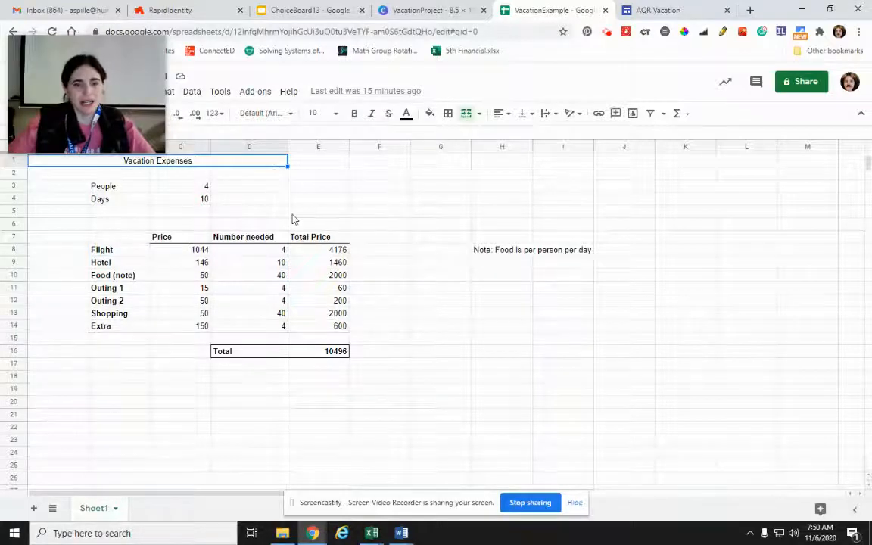
left_click(450, 330)
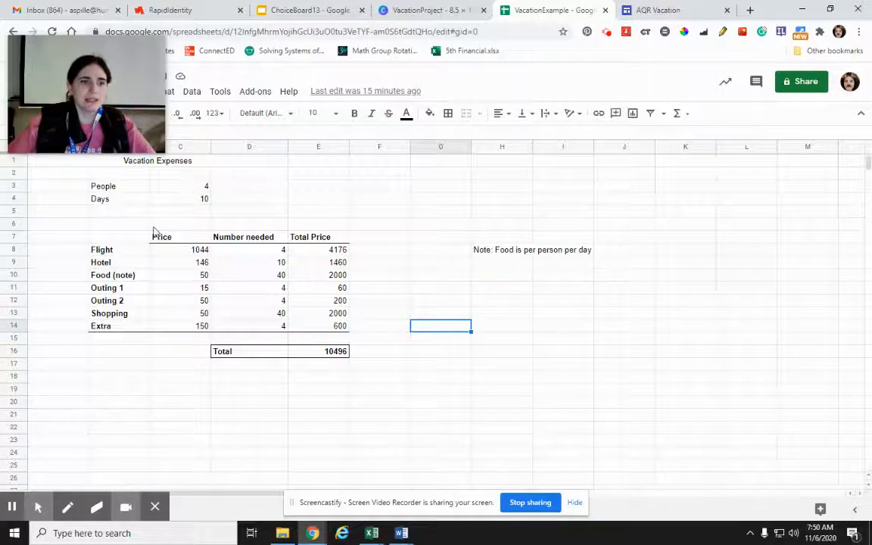
left_click(649, 12)
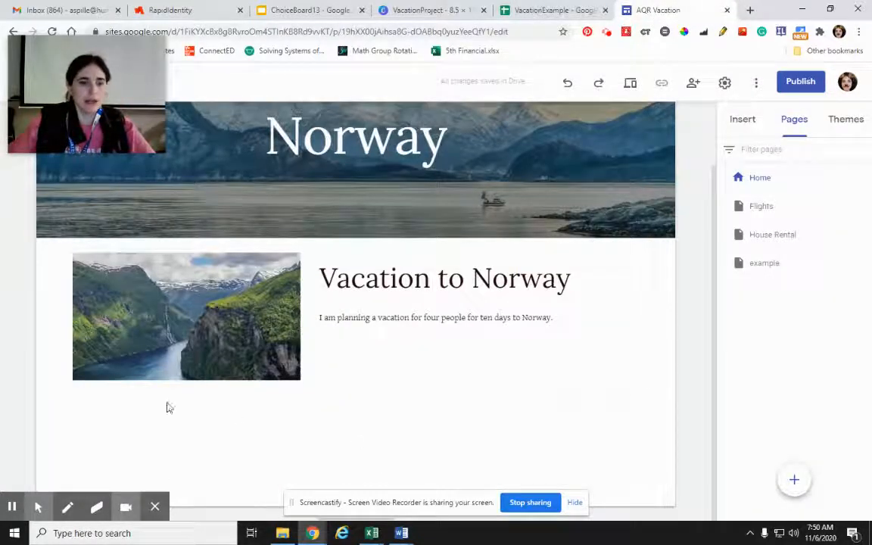
Add a text box below the Vacation to Norway section, format it as Title and enter "Travel Expenses".
left_click(746, 121)
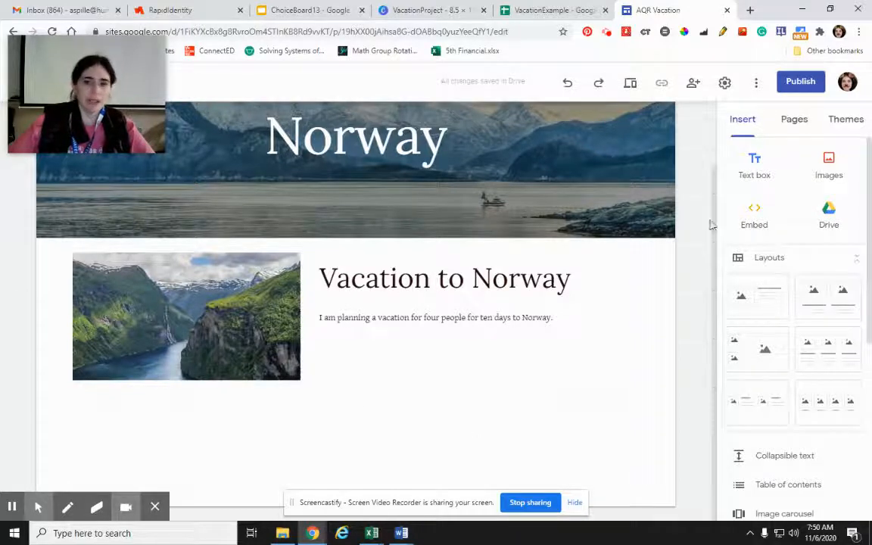
double_click(360, 440)
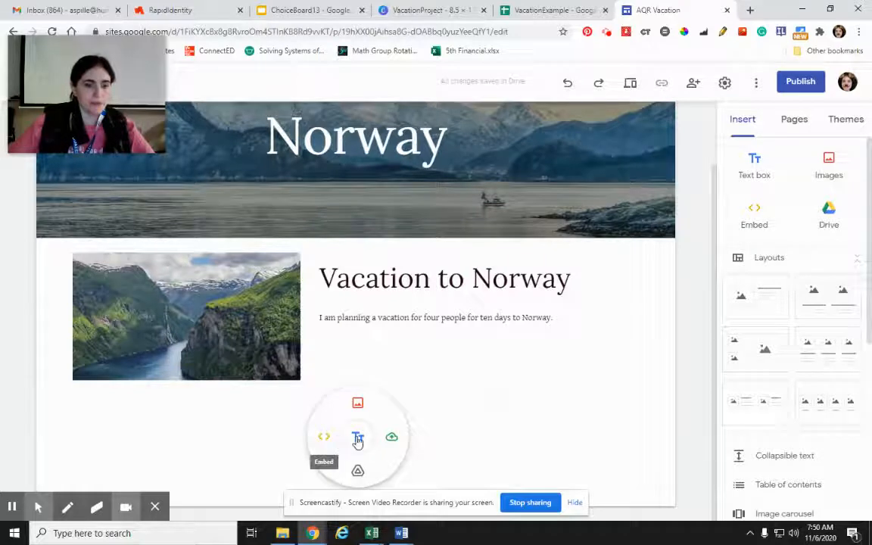
left_click(358, 439)
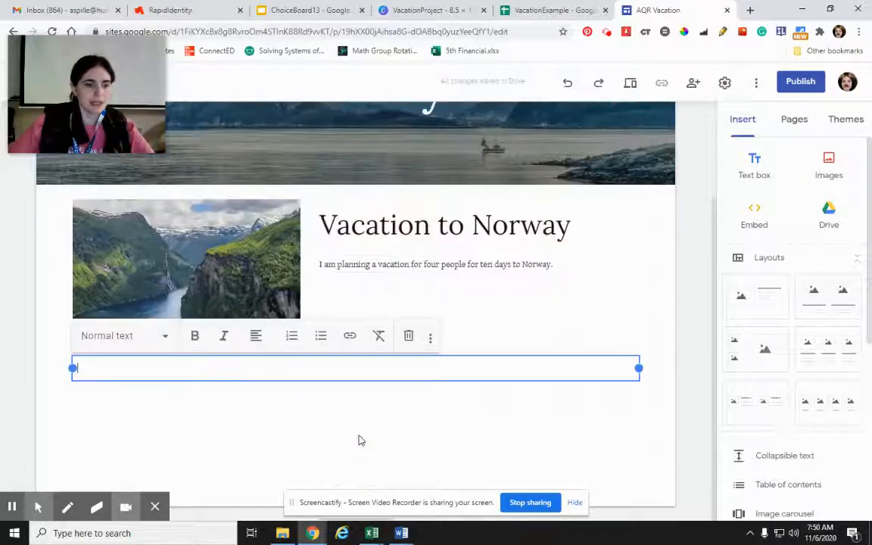
left_click(168, 340)
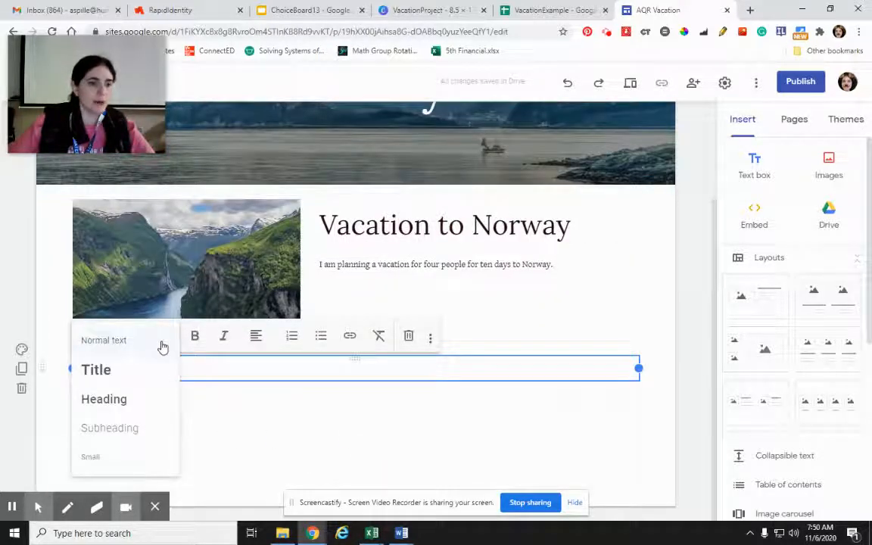
left_click(119, 371)
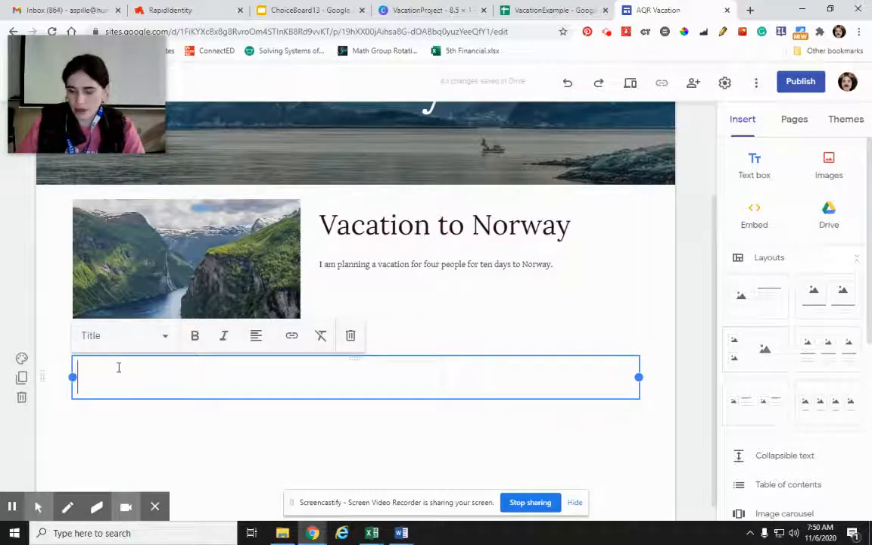
type("Travel E")
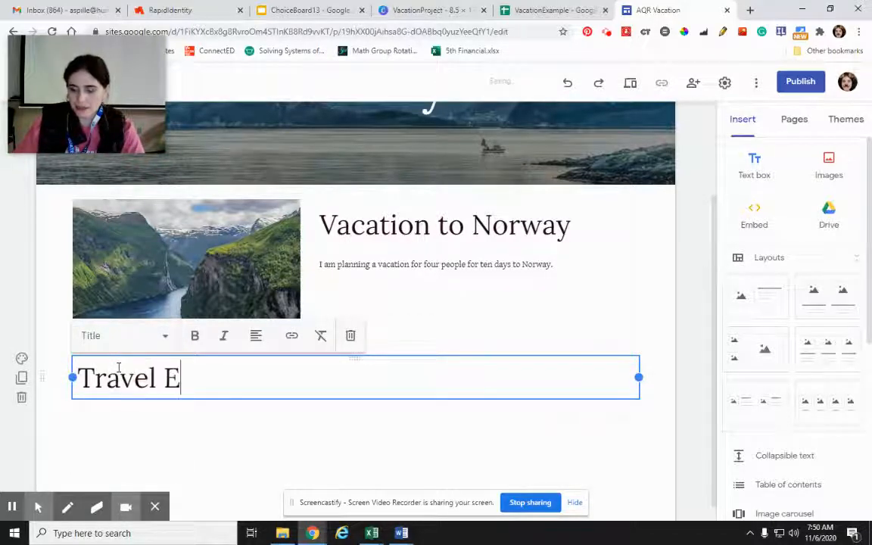
type("xpenses")
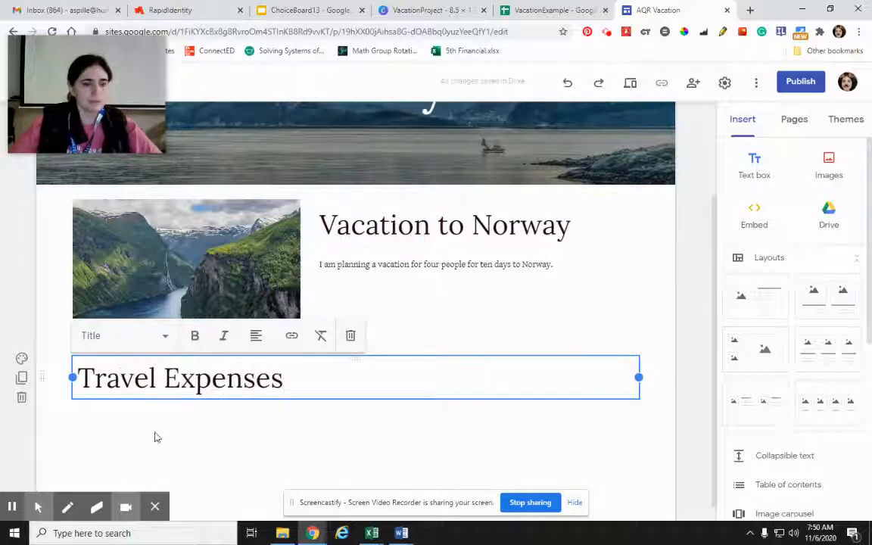
left_click(181, 440)
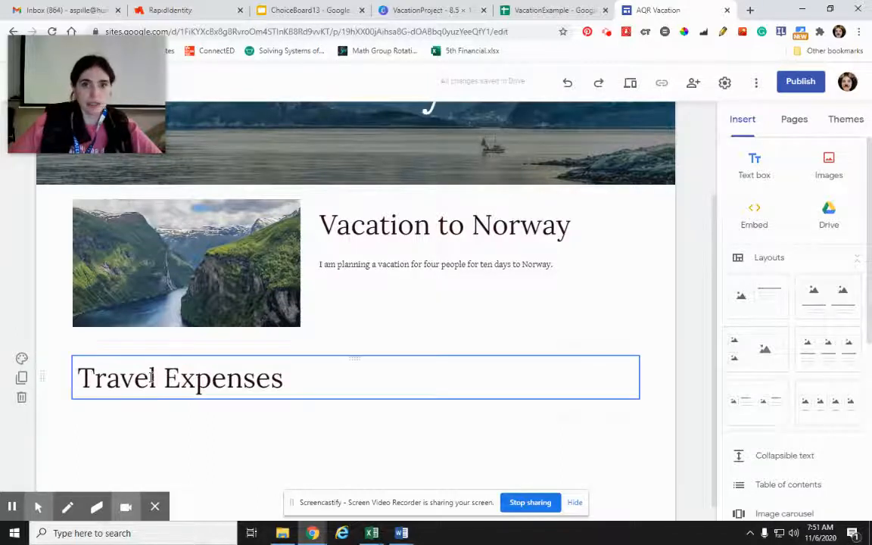
Set the Travel Expenses section background to Emphasis 2 and the Vacation to Norway section background to Emphasis 1.
left_click(22, 360)
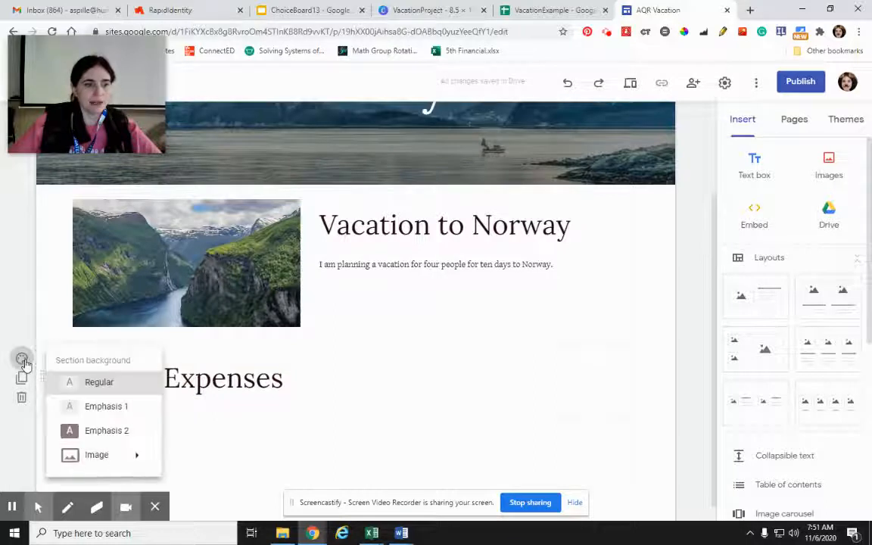
left_click(104, 437)
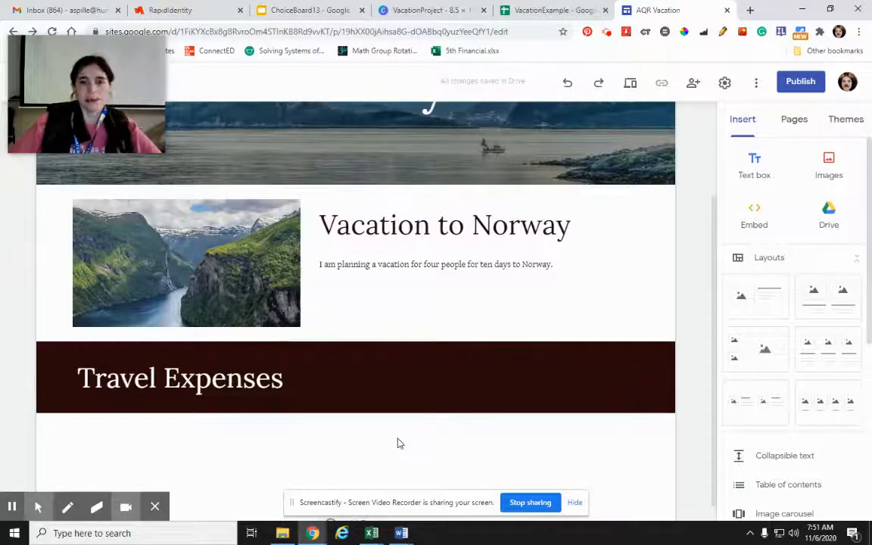
left_click(22, 245)
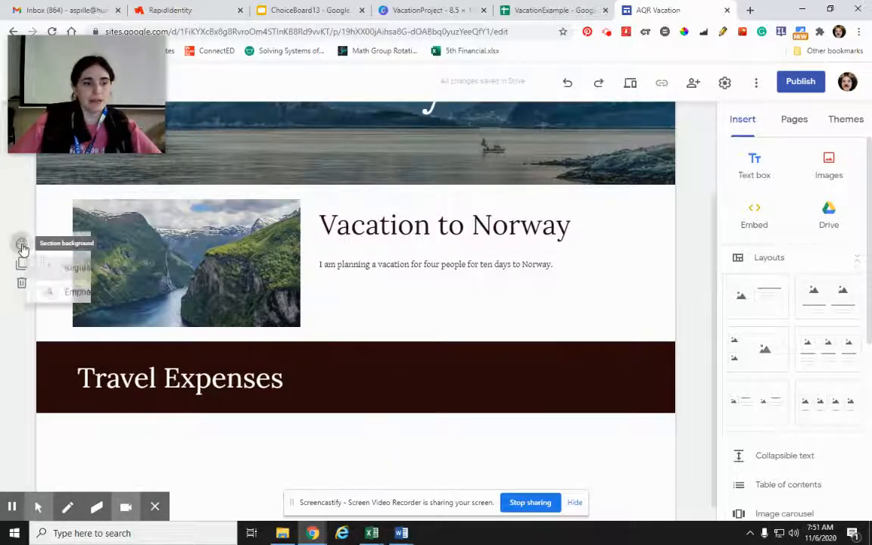
left_click(72, 291)
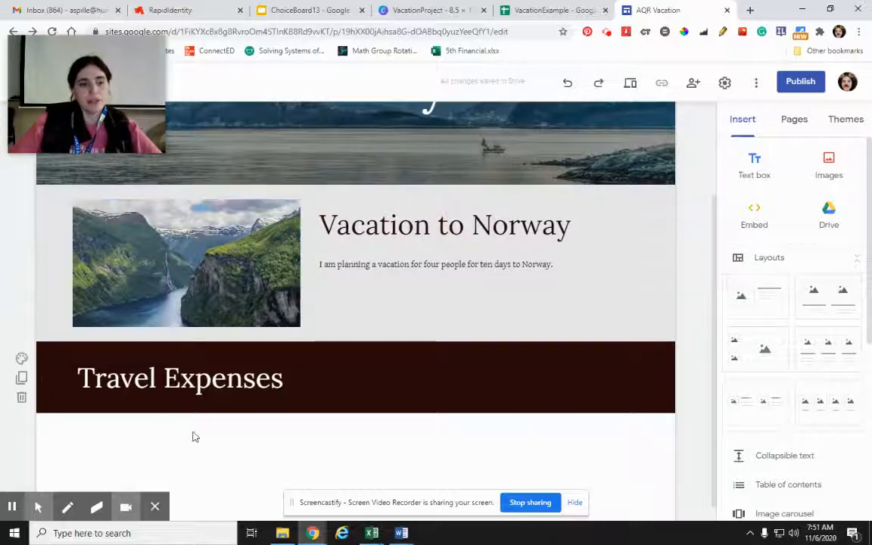
Use the dark icy water gallery image as the Travel Expenses section background, and toggle its readability adjustment and back.
left_click(22, 358)
mouse_move(98, 459)
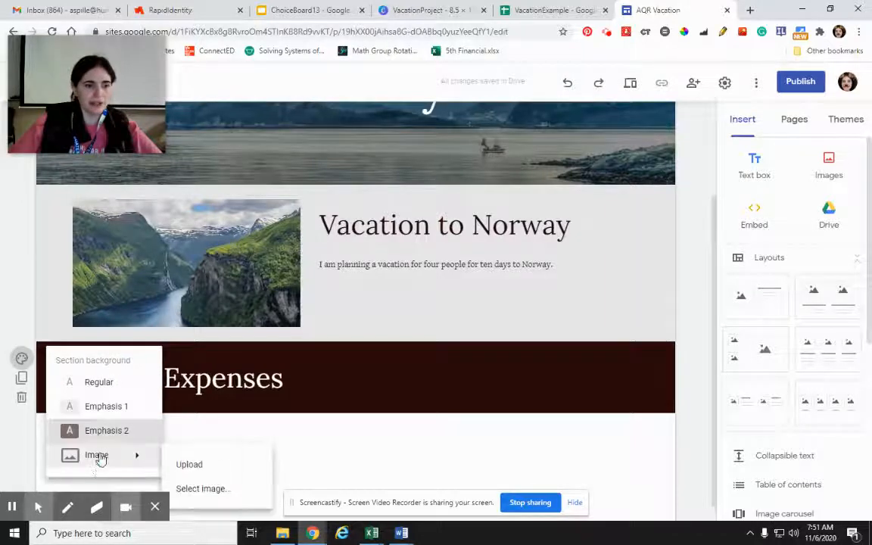
left_click(212, 493)
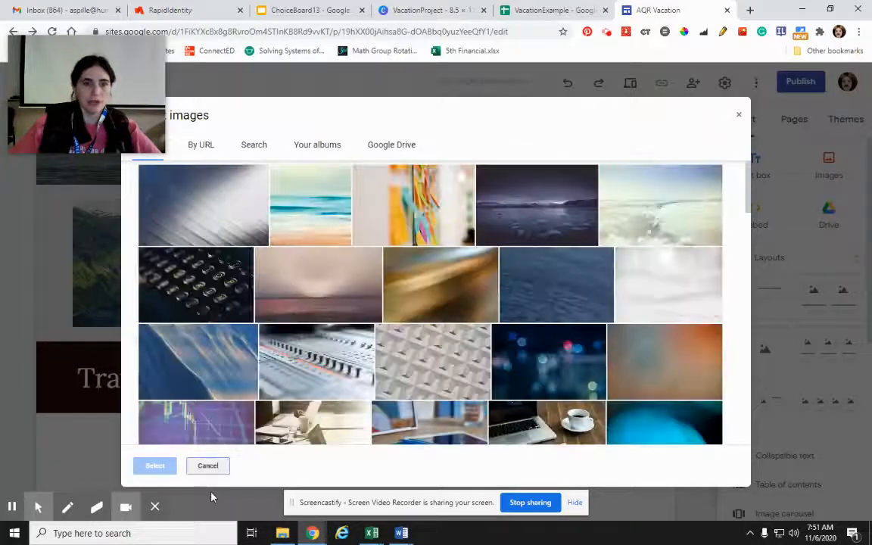
left_click(553, 227)
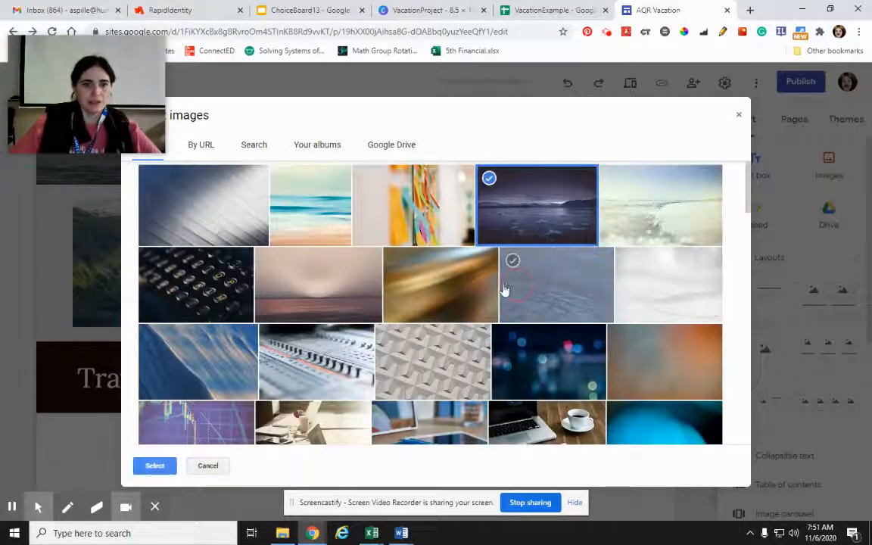
left_click(148, 466)
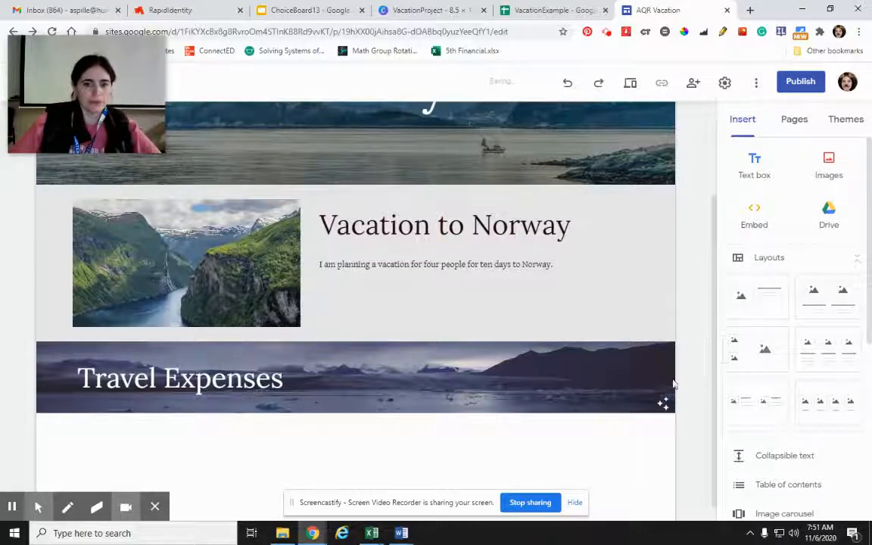
left_click(669, 407)
scroll(668, 407, "down", 1)
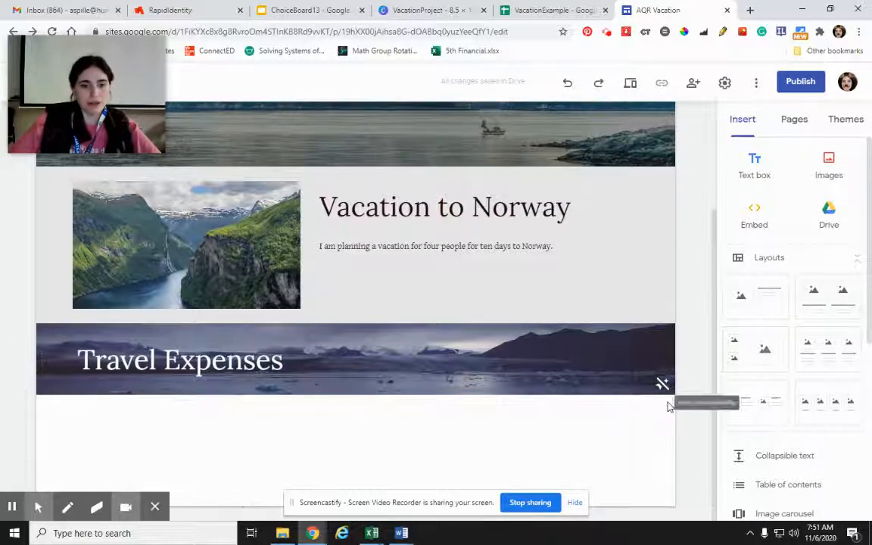
left_click(664, 386)
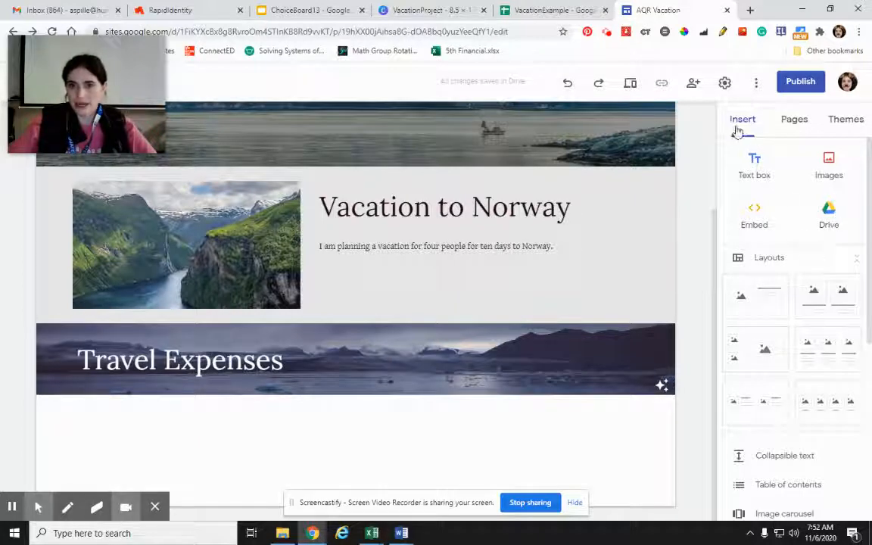
Search Google Drive for "vacationexample" and embed the VacationExample spreadsheet below the Travel Expenses section.
left_click(830, 216)
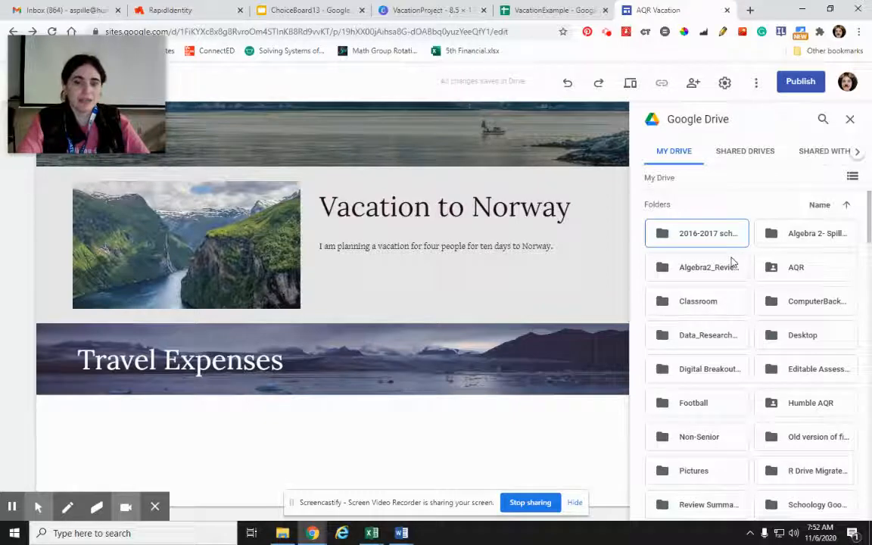
scroll(765, 352, "down", 3)
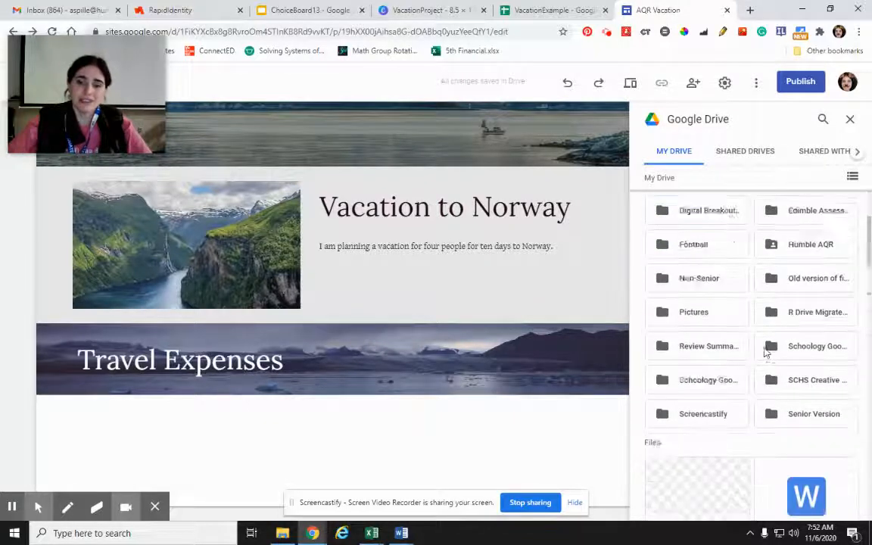
scroll(765, 352, "down", 5)
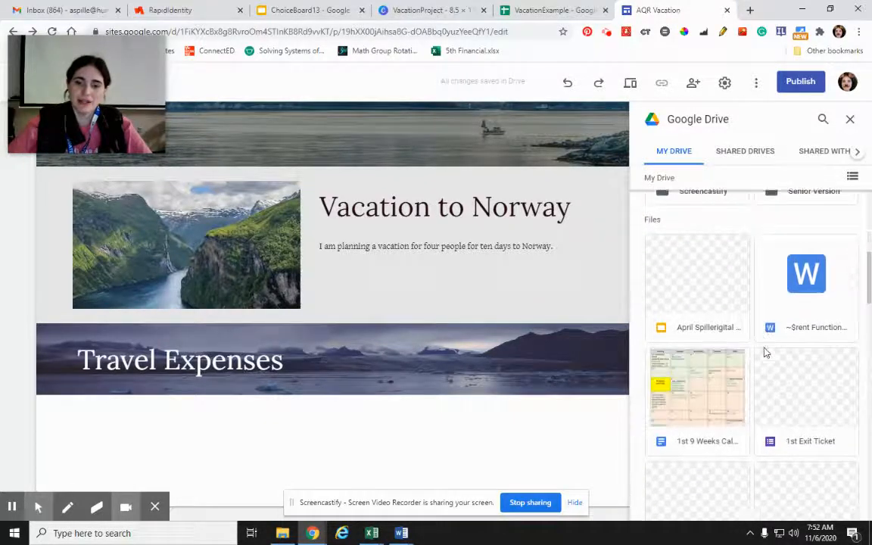
scroll(765, 352, "up", 8)
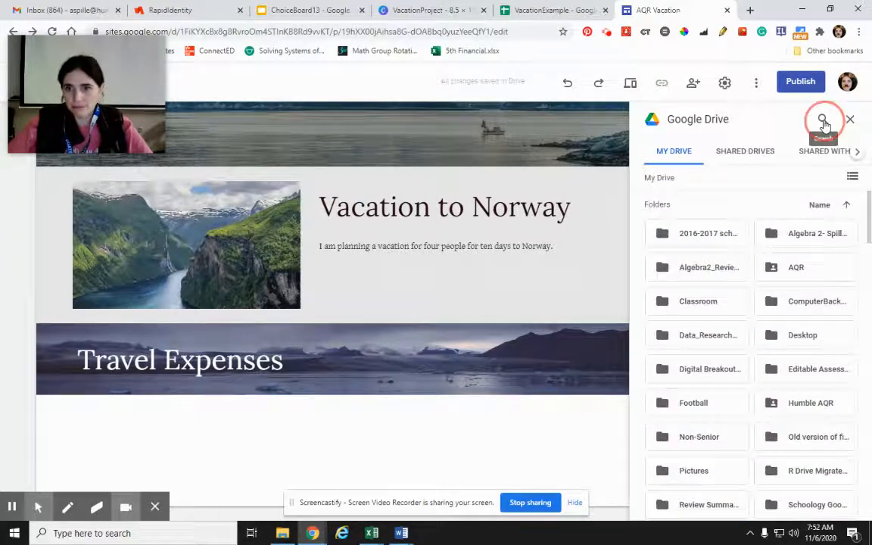
left_click(823, 120)
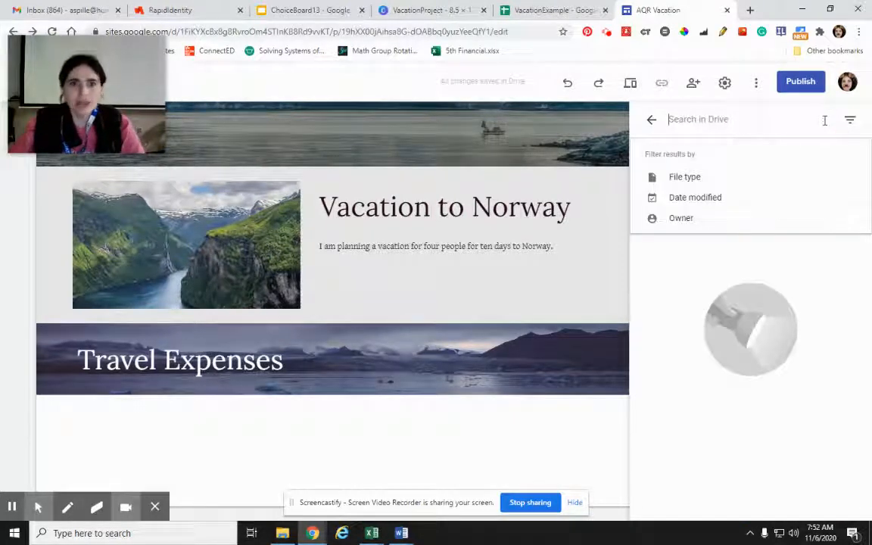
type("vac")
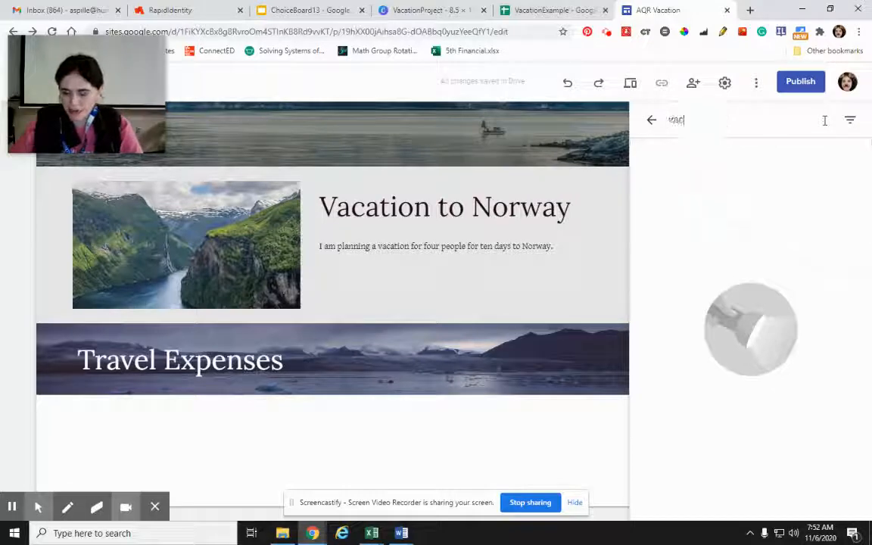
type("ationexample")
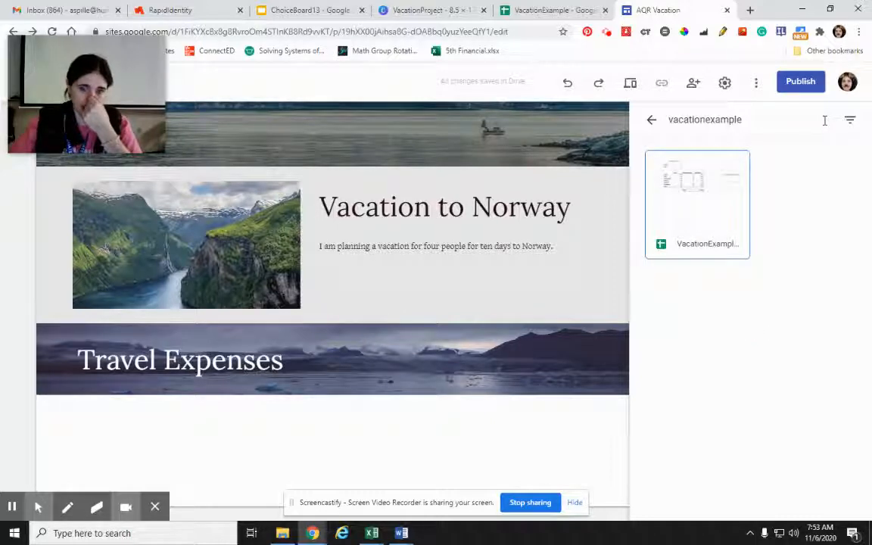
left_click(684, 196)
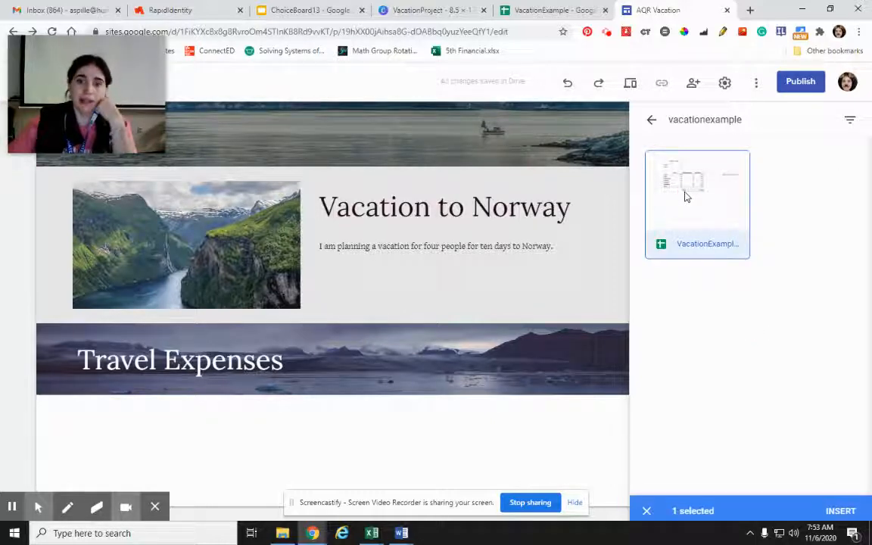
left_click(842, 505)
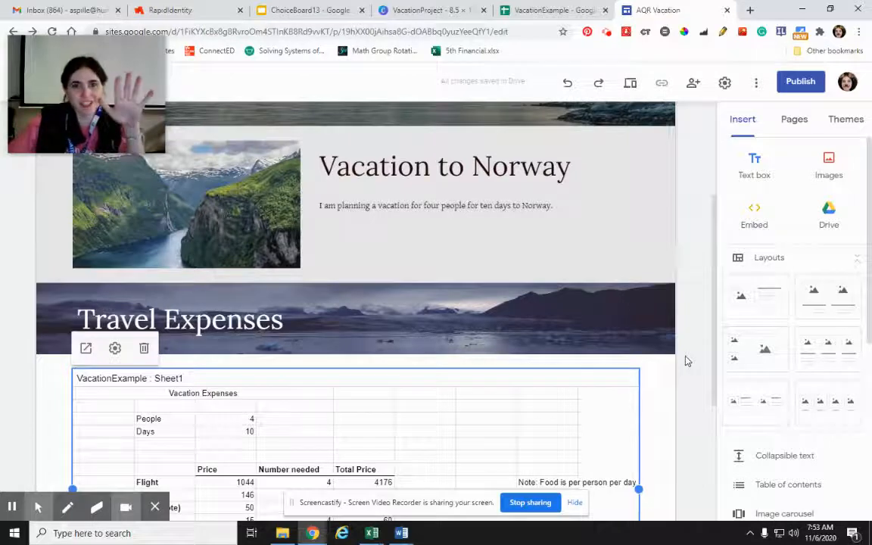
scroll(685, 361, "down", 3)
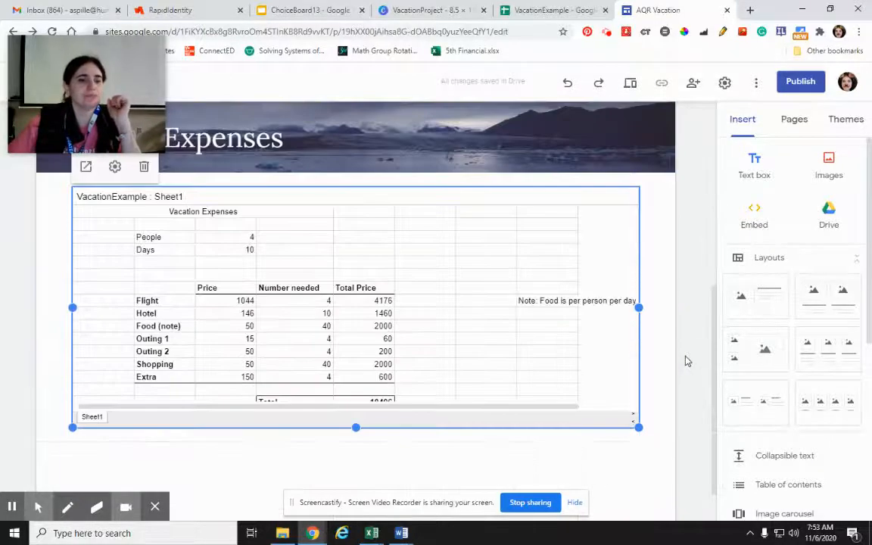
left_click(671, 394)
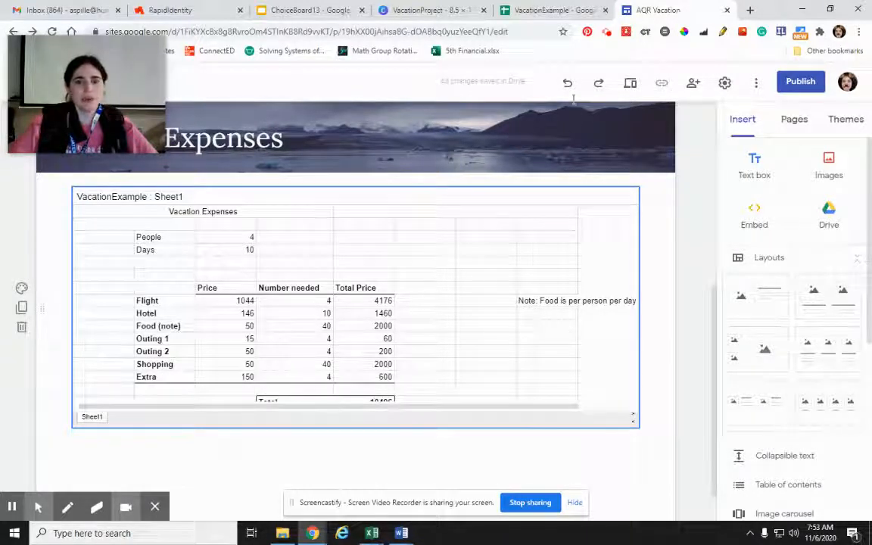
Switch to the VacationExample spreadsheet and set its link sharing to Anyone with the link as Viewer.
left_click(539, 11)
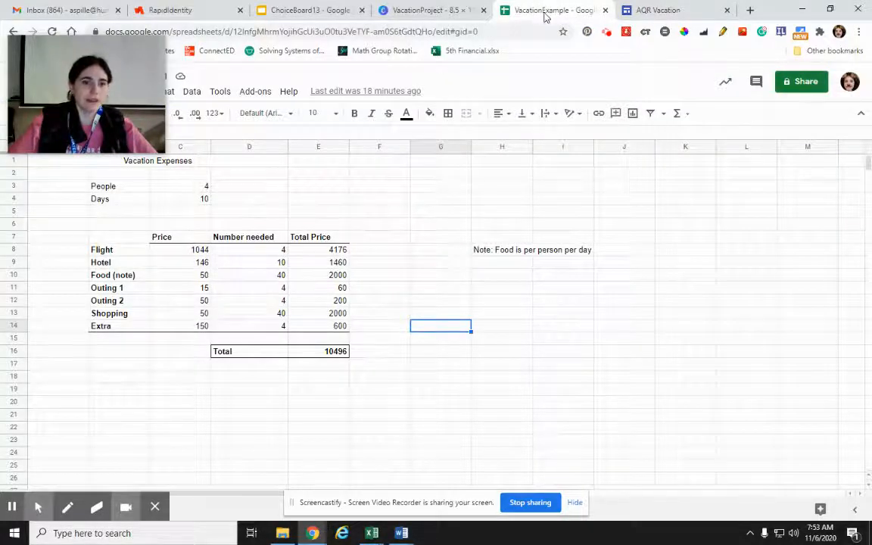
left_click(790, 87)
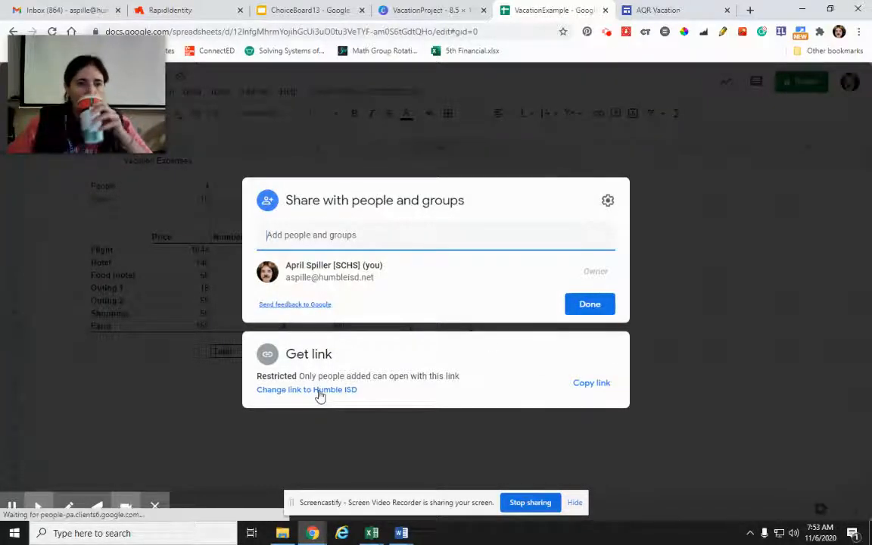
left_click(319, 391)
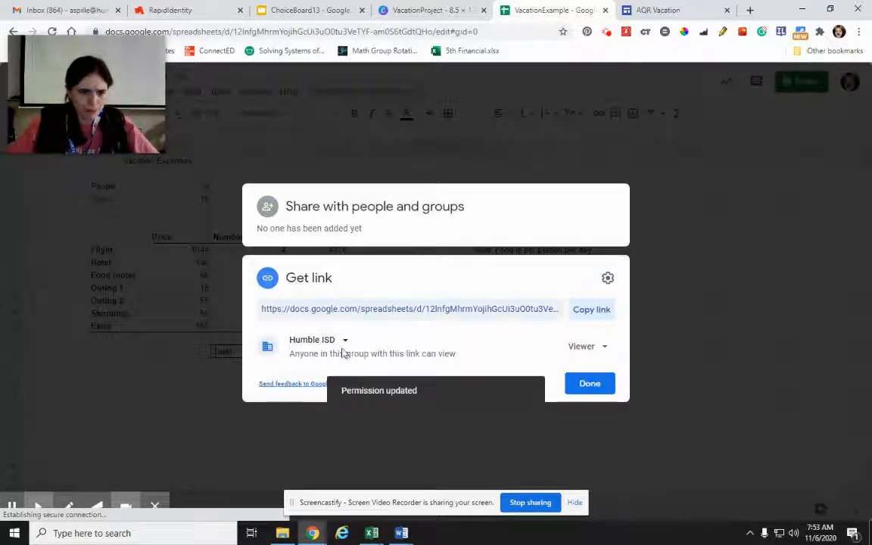
left_click(347, 342)
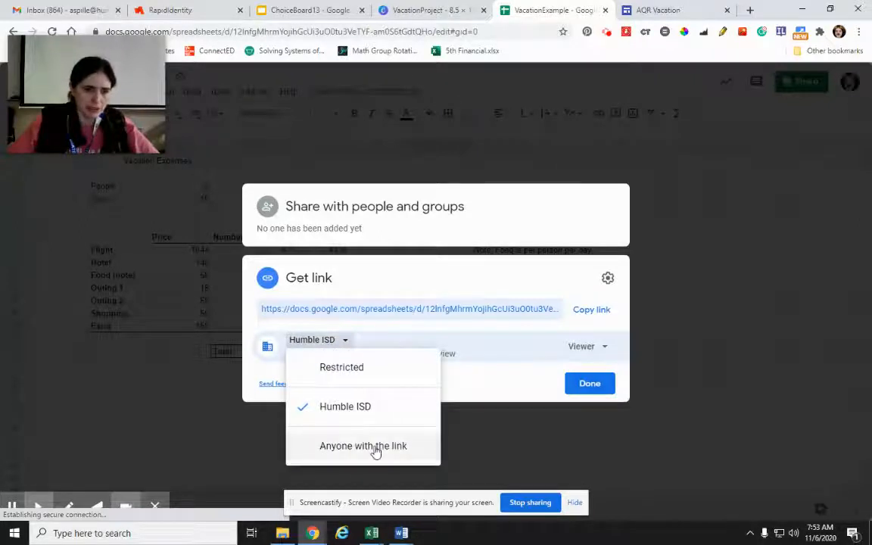
left_click(376, 454)
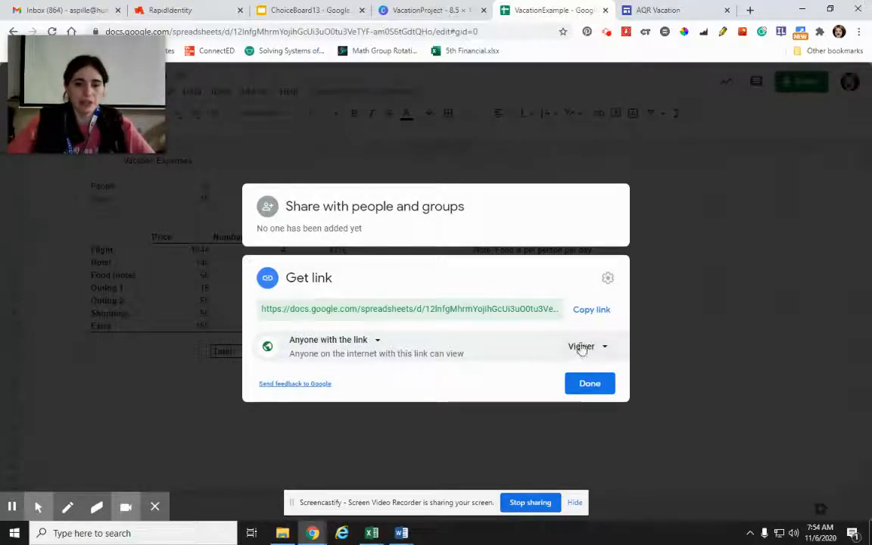
left_click(583, 389)
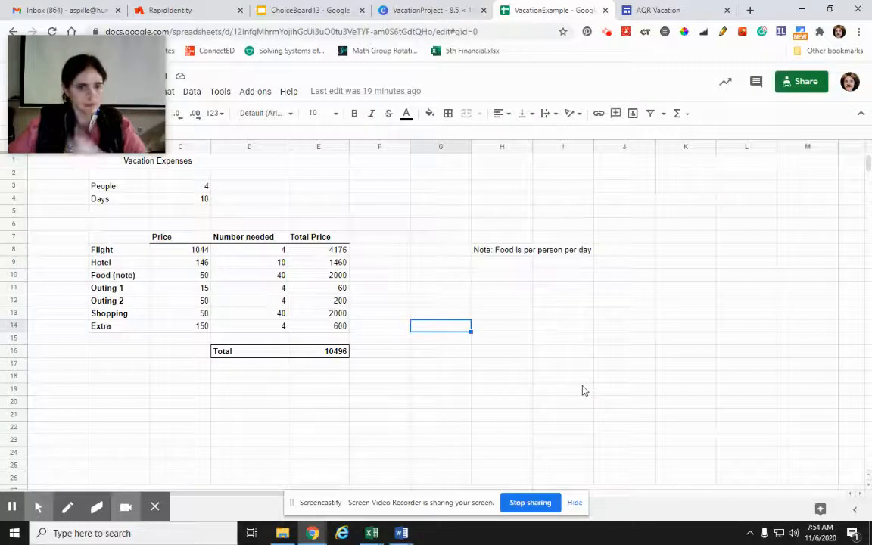
Return to the AQR Vacation site and publish it with the web address "aqrvacation" followed by a hyphen and the owner's surname.
left_click(674, 10)
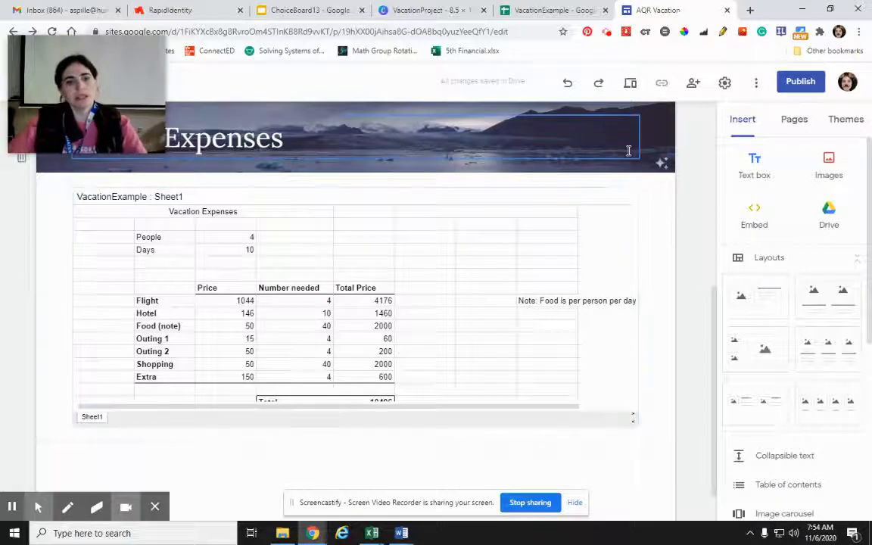
scroll(701, 314, "up", 5)
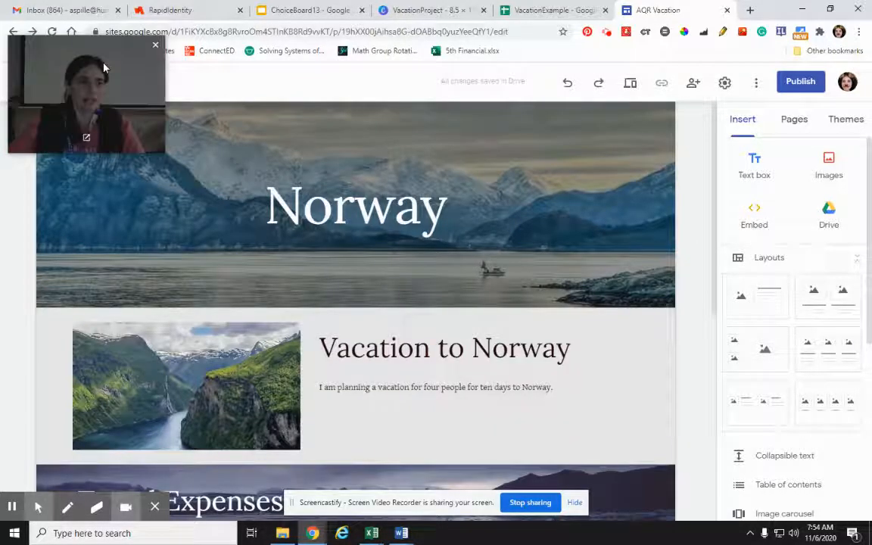
left_click_drag(93, 56, 512, 361)
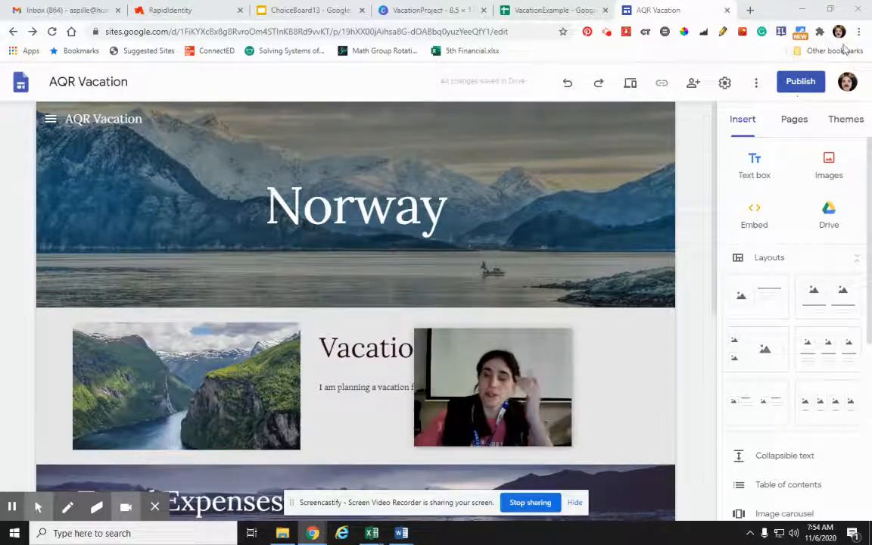
left_click(803, 84)
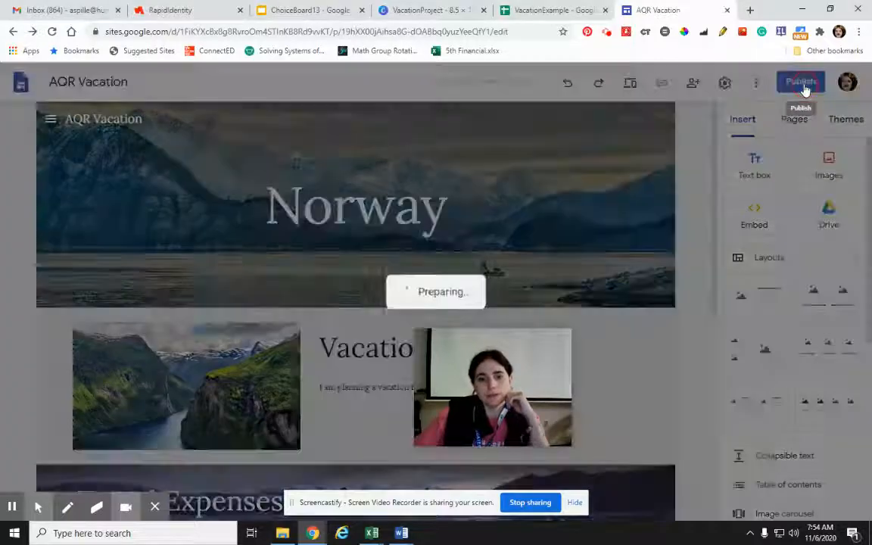
left_click_drag(521, 350, 179, 350)
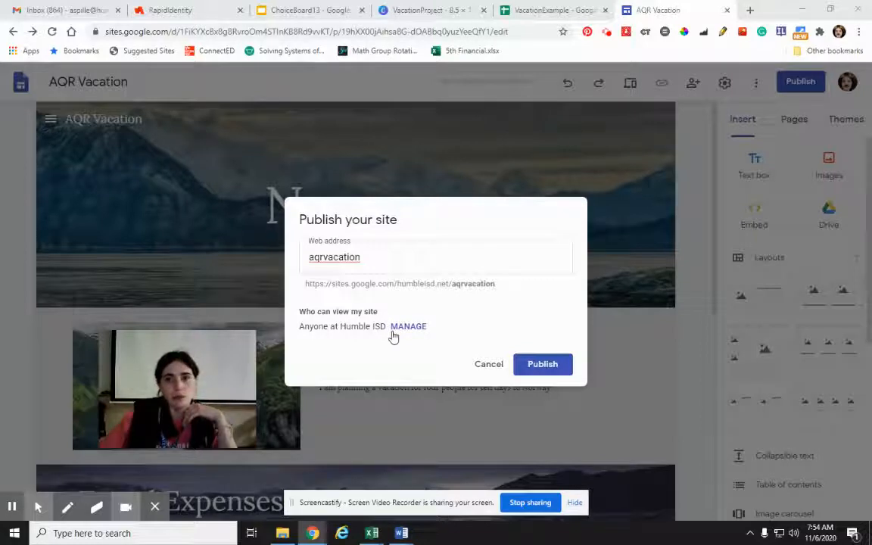
left_click(480, 255)
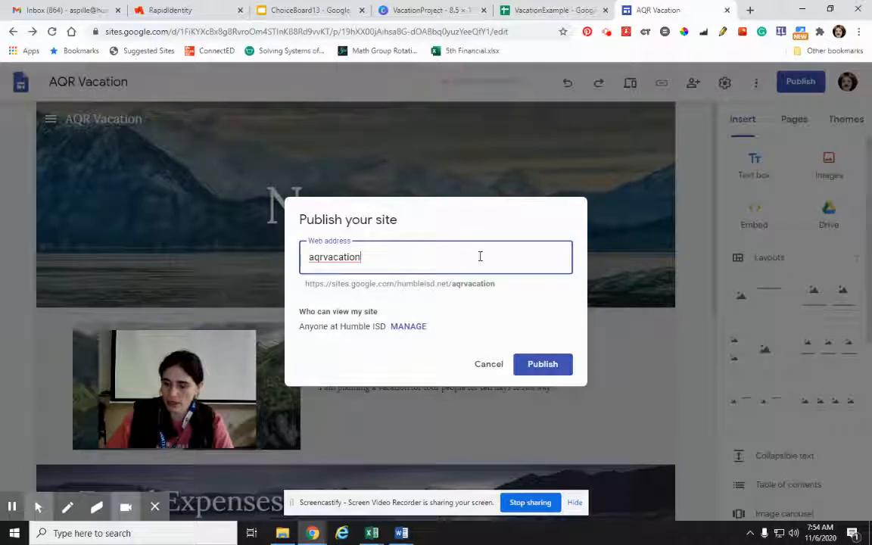
type("-spiller")
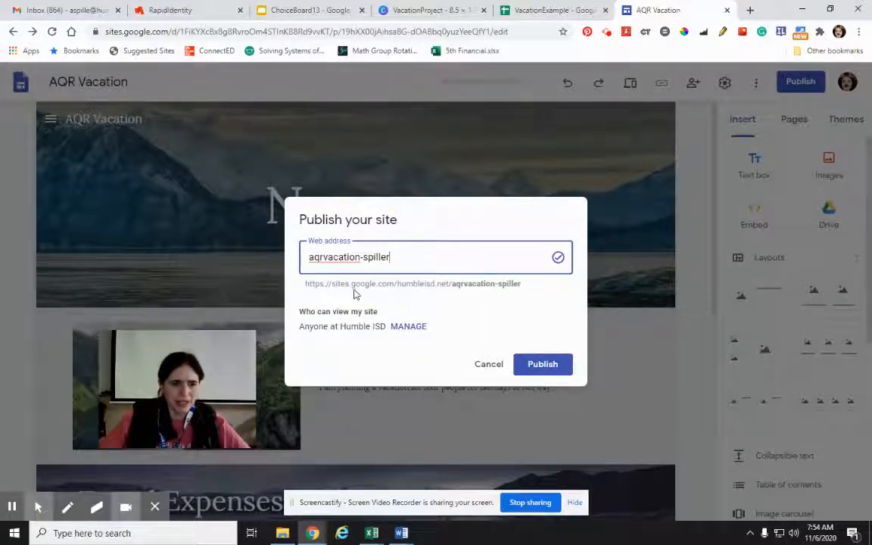
left_click(520, 366)
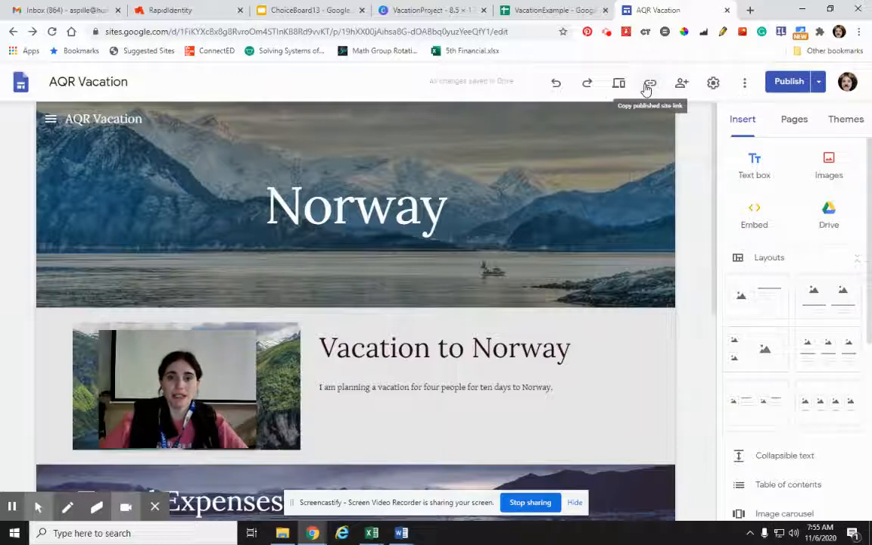
View the site's sharing settings and its published site link, closing each dialog.
left_click(690, 83)
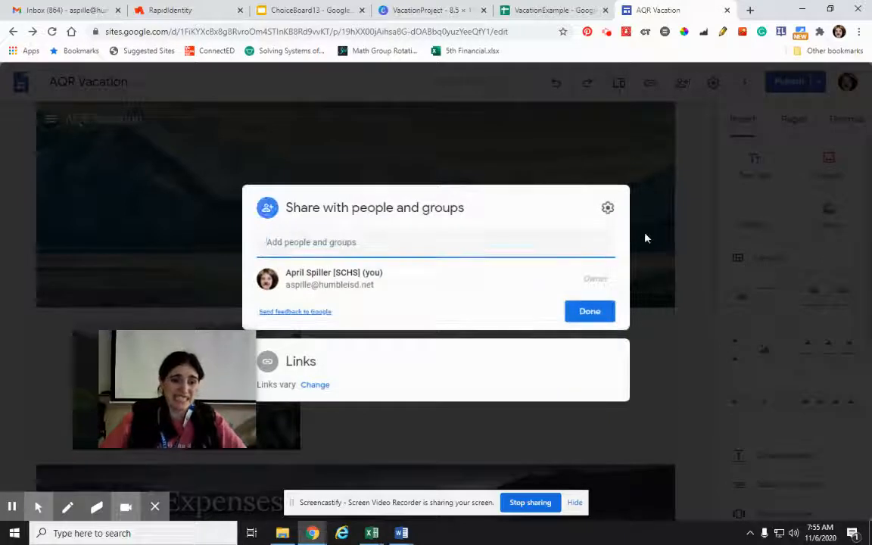
left_click(592, 323)
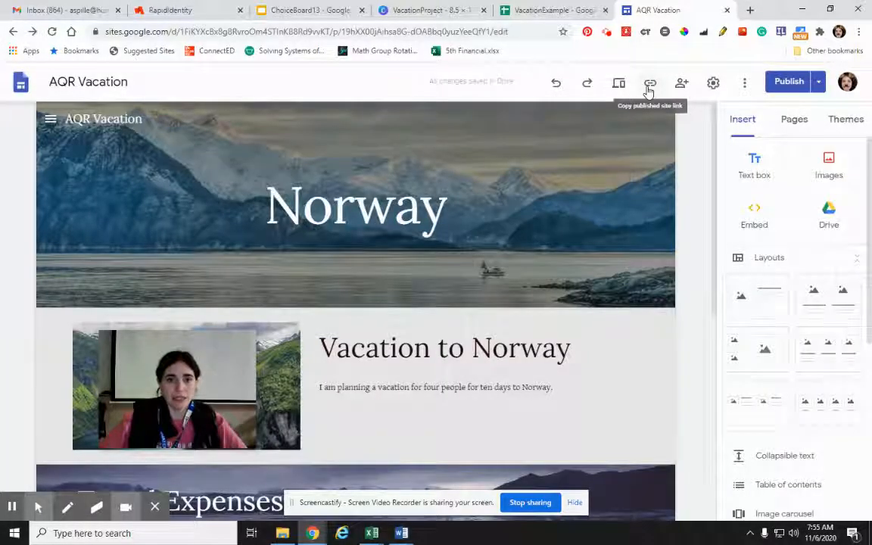
left_click(650, 85)
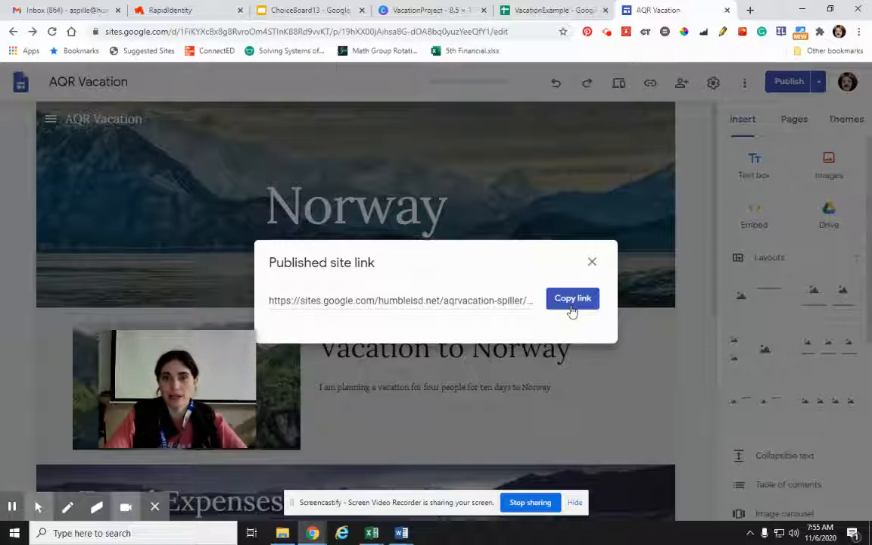
left_click(591, 263)
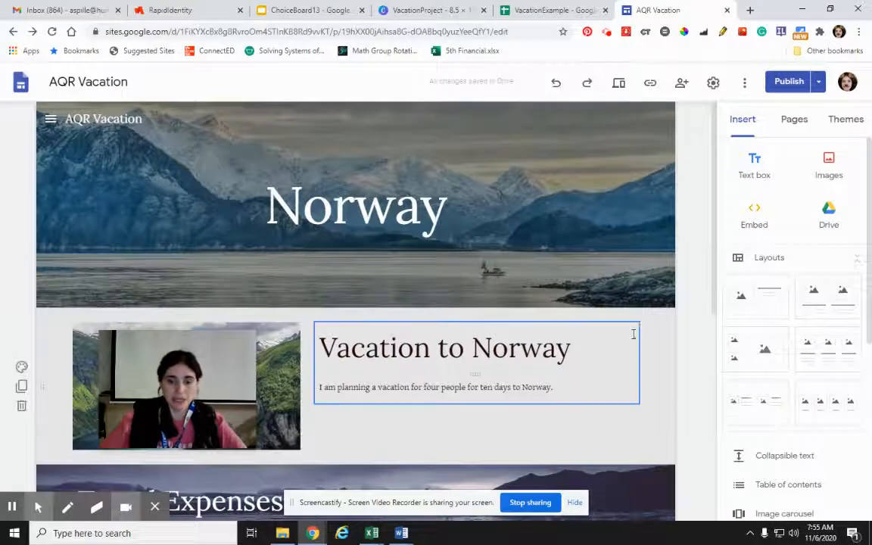
Look over the Home page and the elements available to insert, from the layouts down to Forms.
scroll(694, 273, "down", 3)
scroll(694, 273, "up", 2)
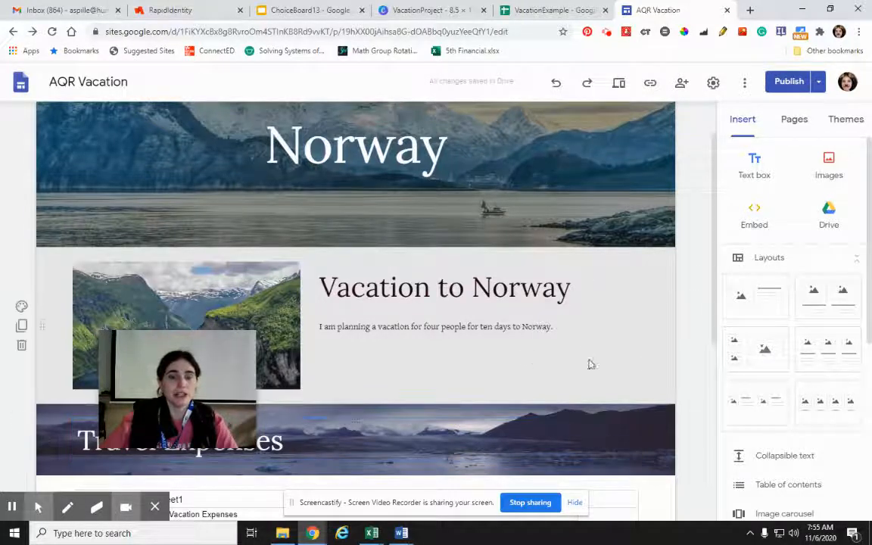
scroll(691, 303, "up", 1)
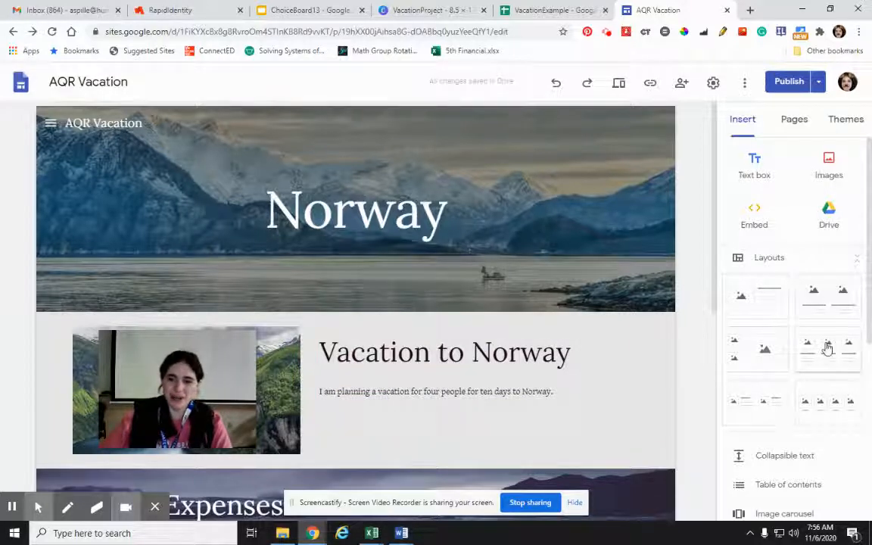
scroll(828, 348, "down", 3)
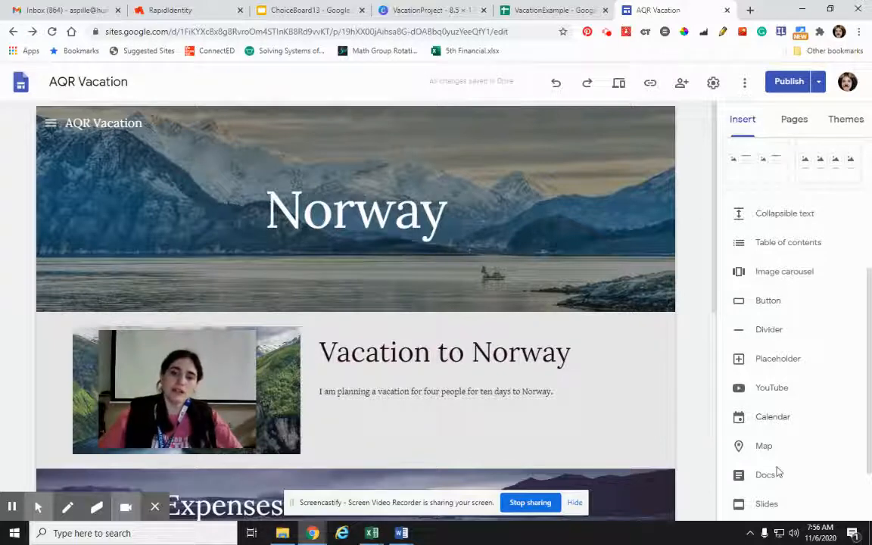
scroll(806, 455, "down", 1)
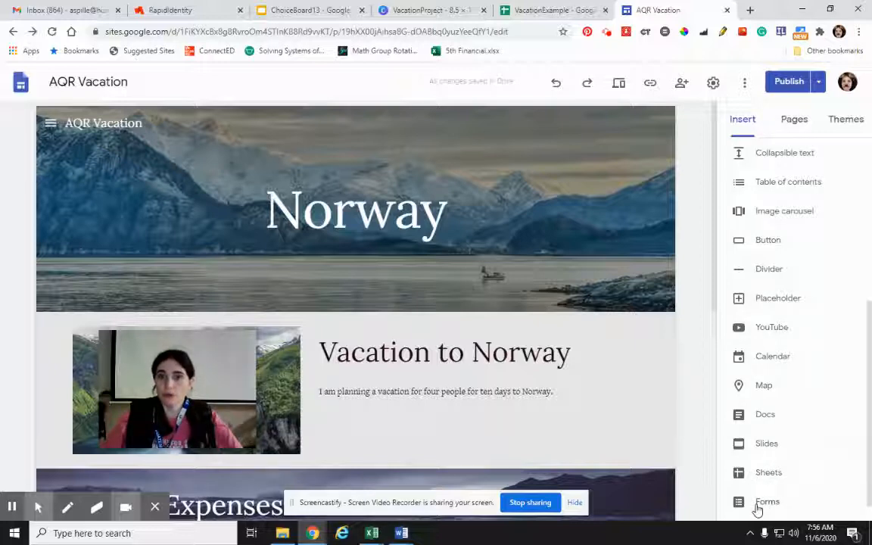
scroll(786, 449, "up", 1)
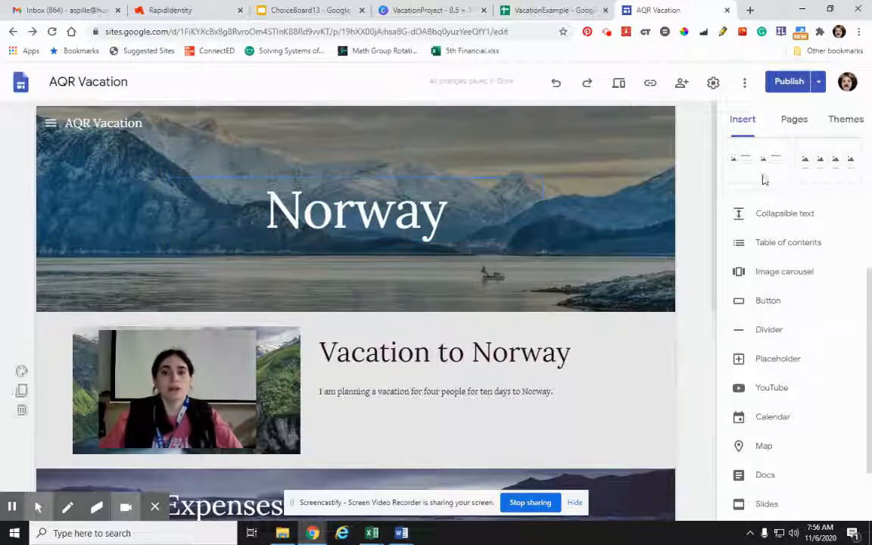
scroll(809, 292, "up", 2)
scroll(808, 292, "up", 3)
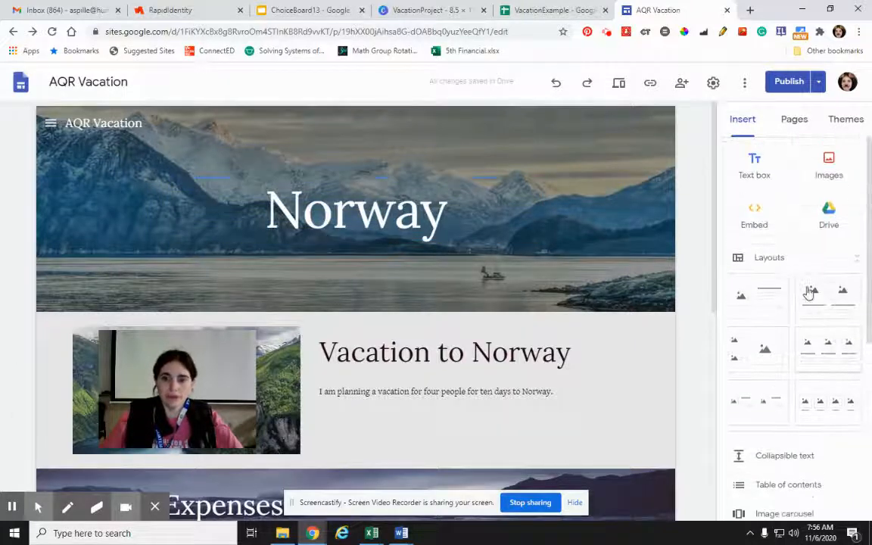